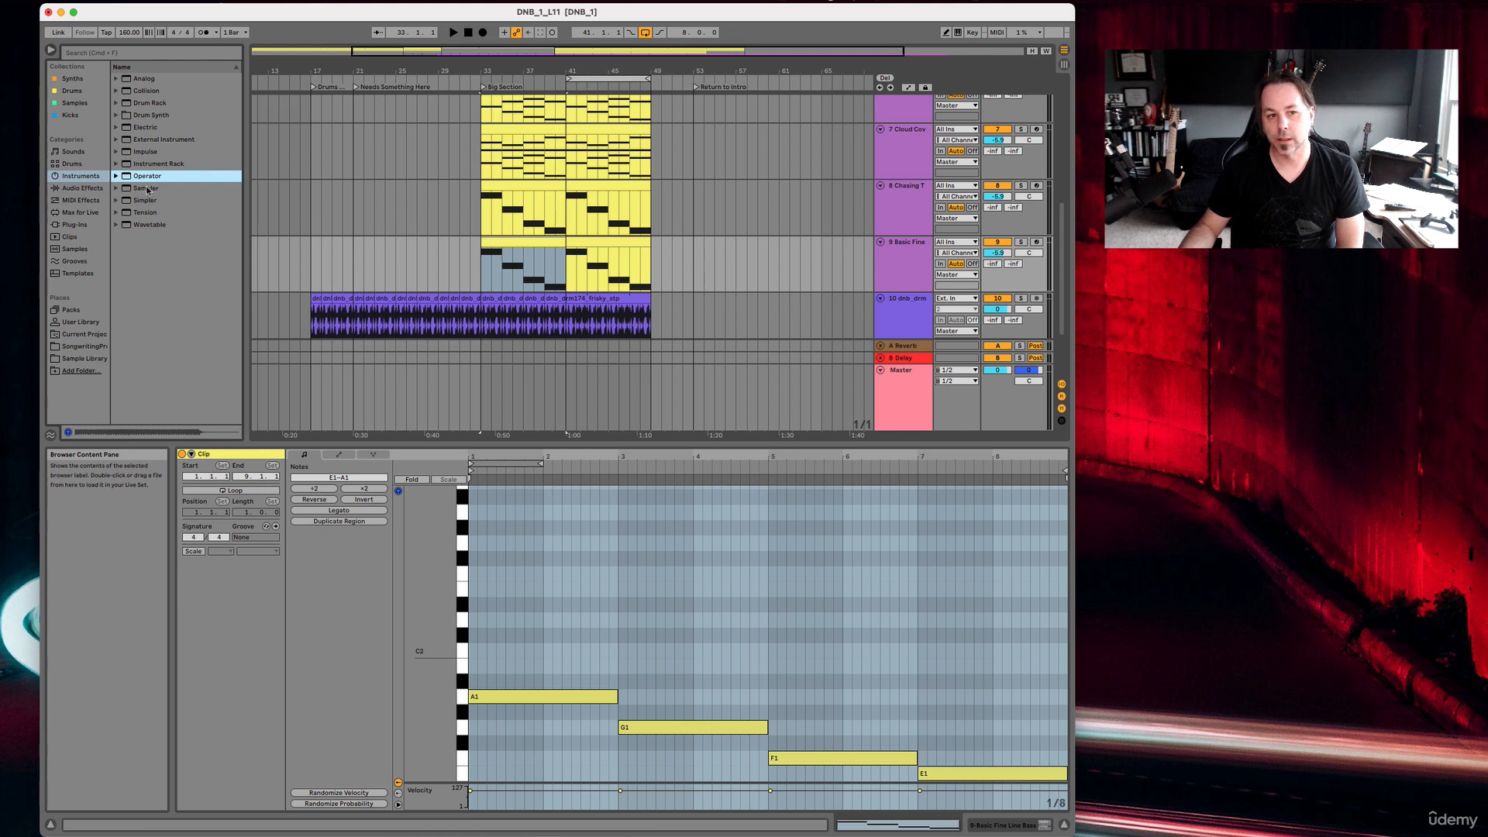
left_click(92, 191)
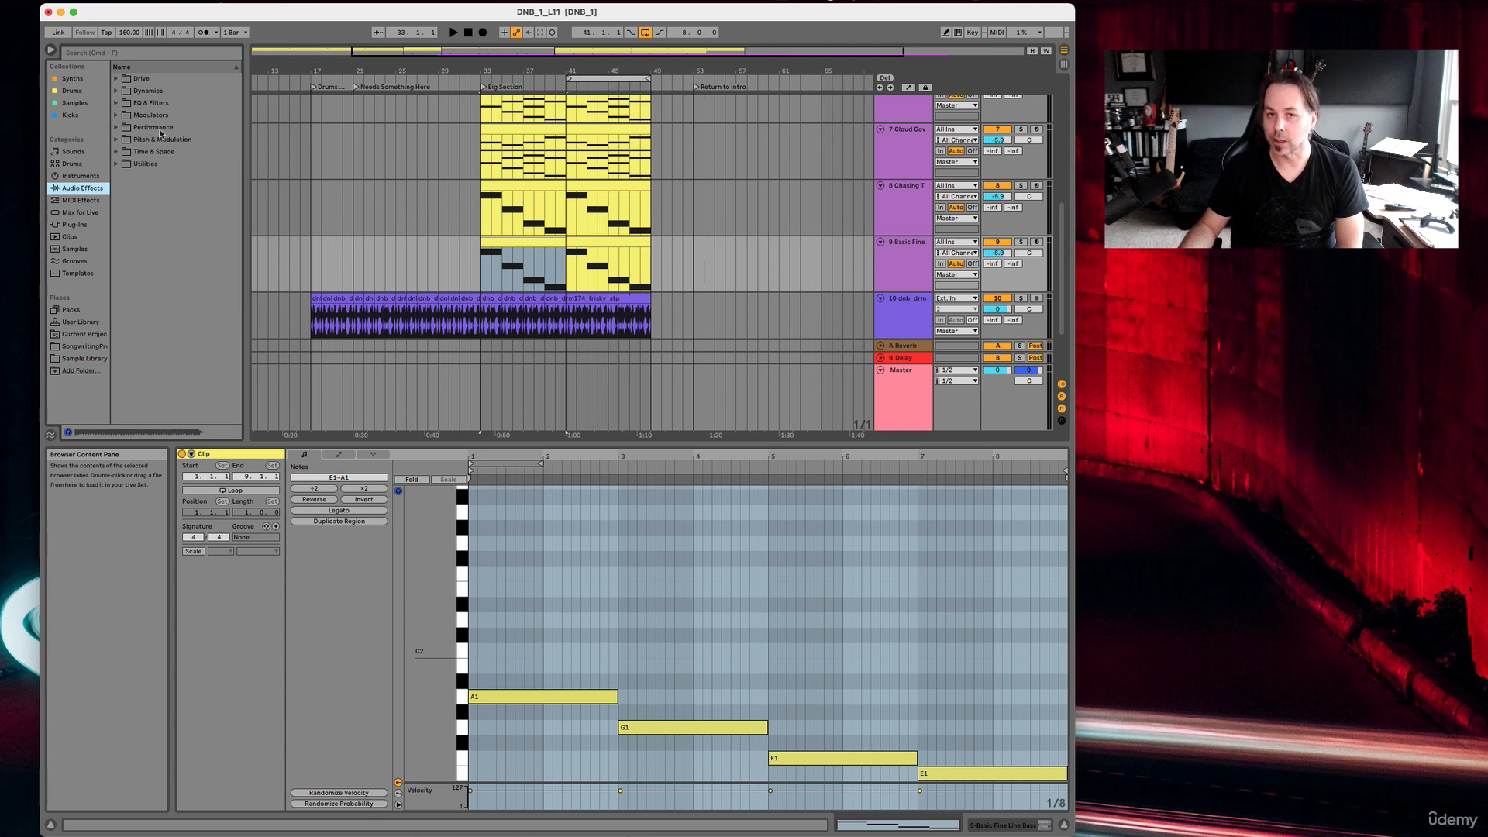
left_click(84, 182)
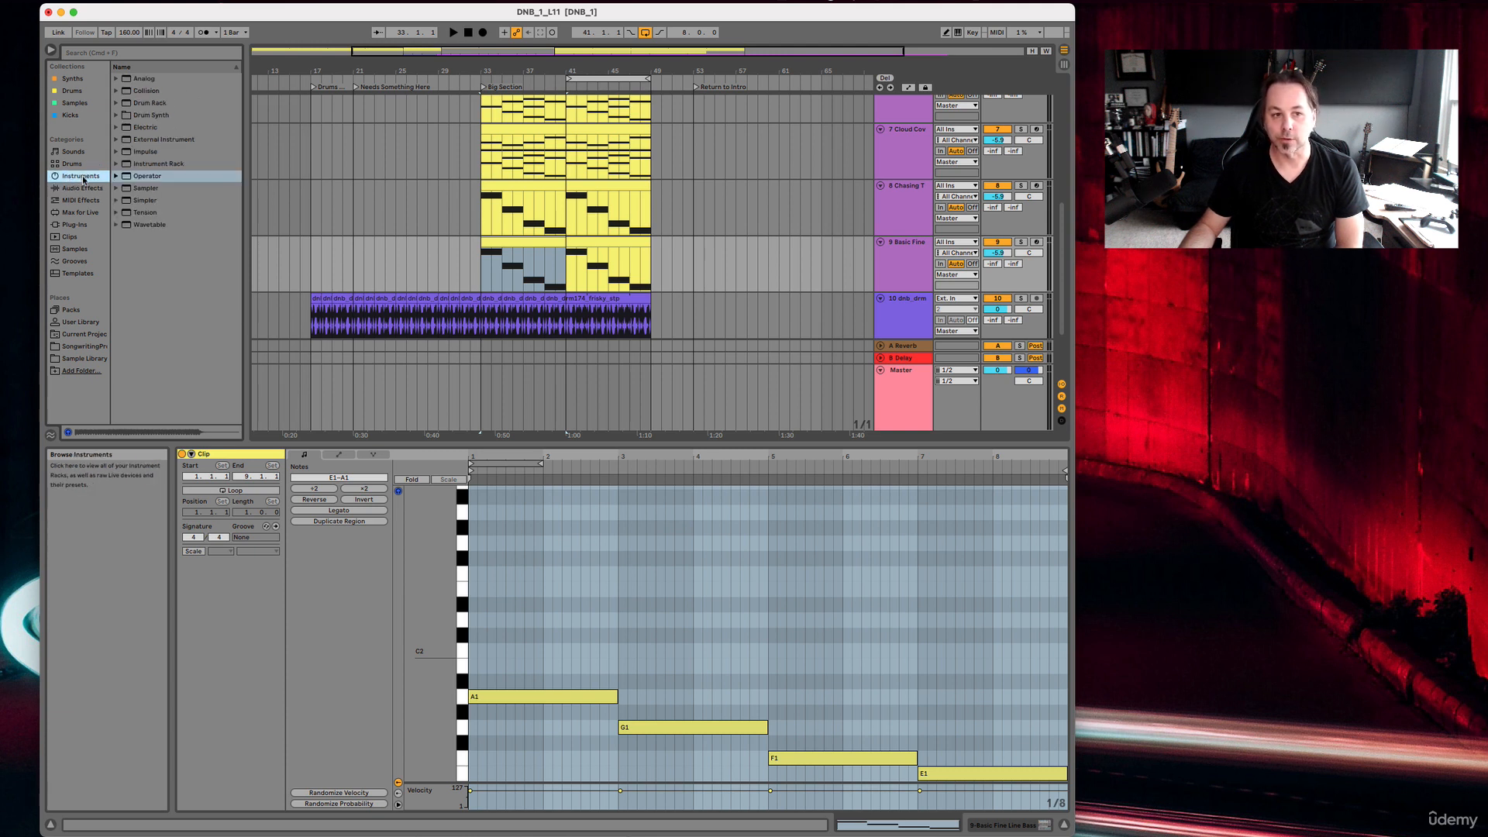
left_click(155, 268)
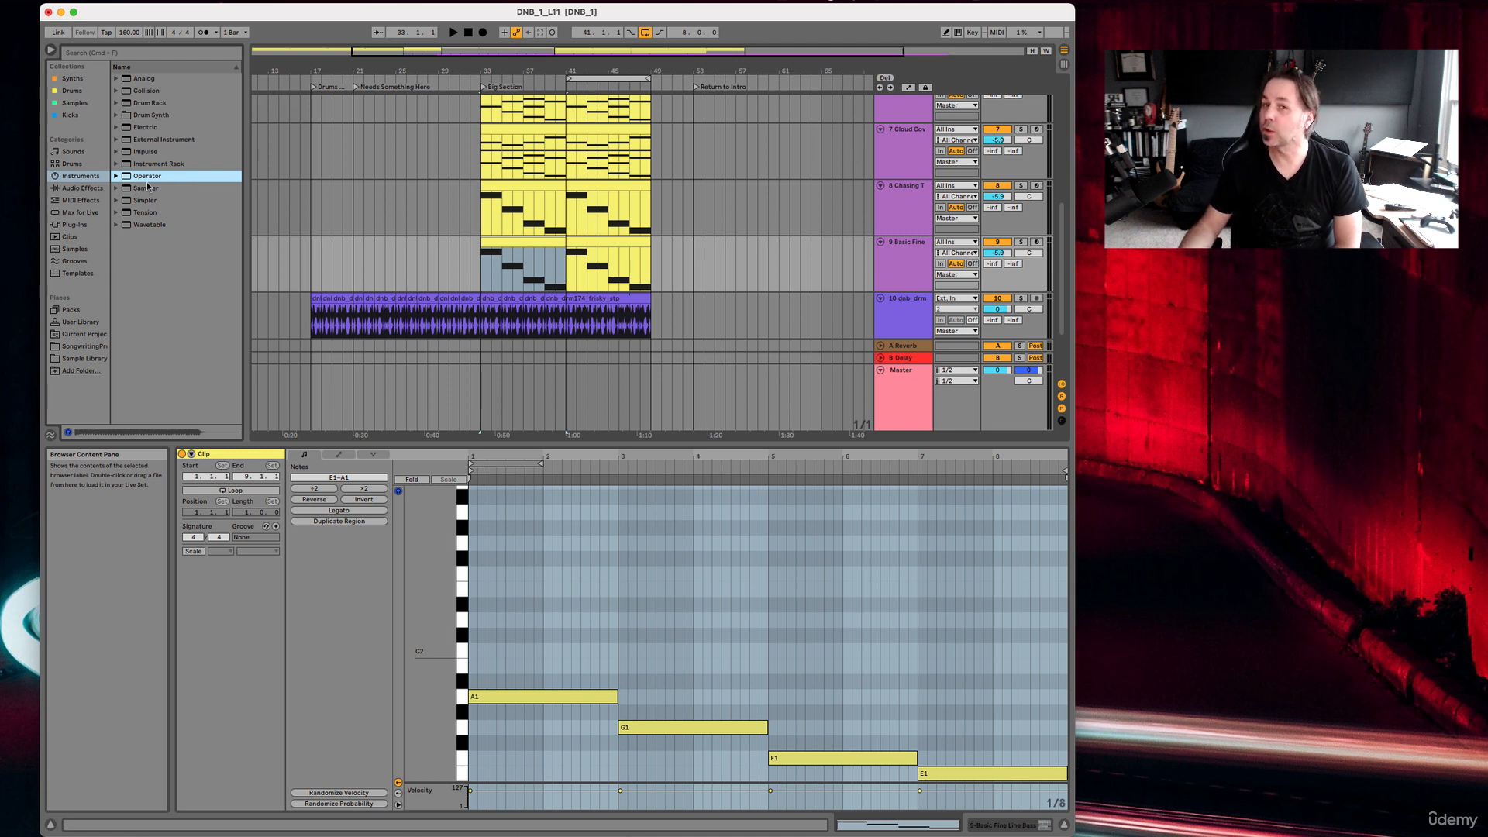
Examine the notes of both Big Section clips on the Basic Fine Line Bass track.
left_click(543, 242)
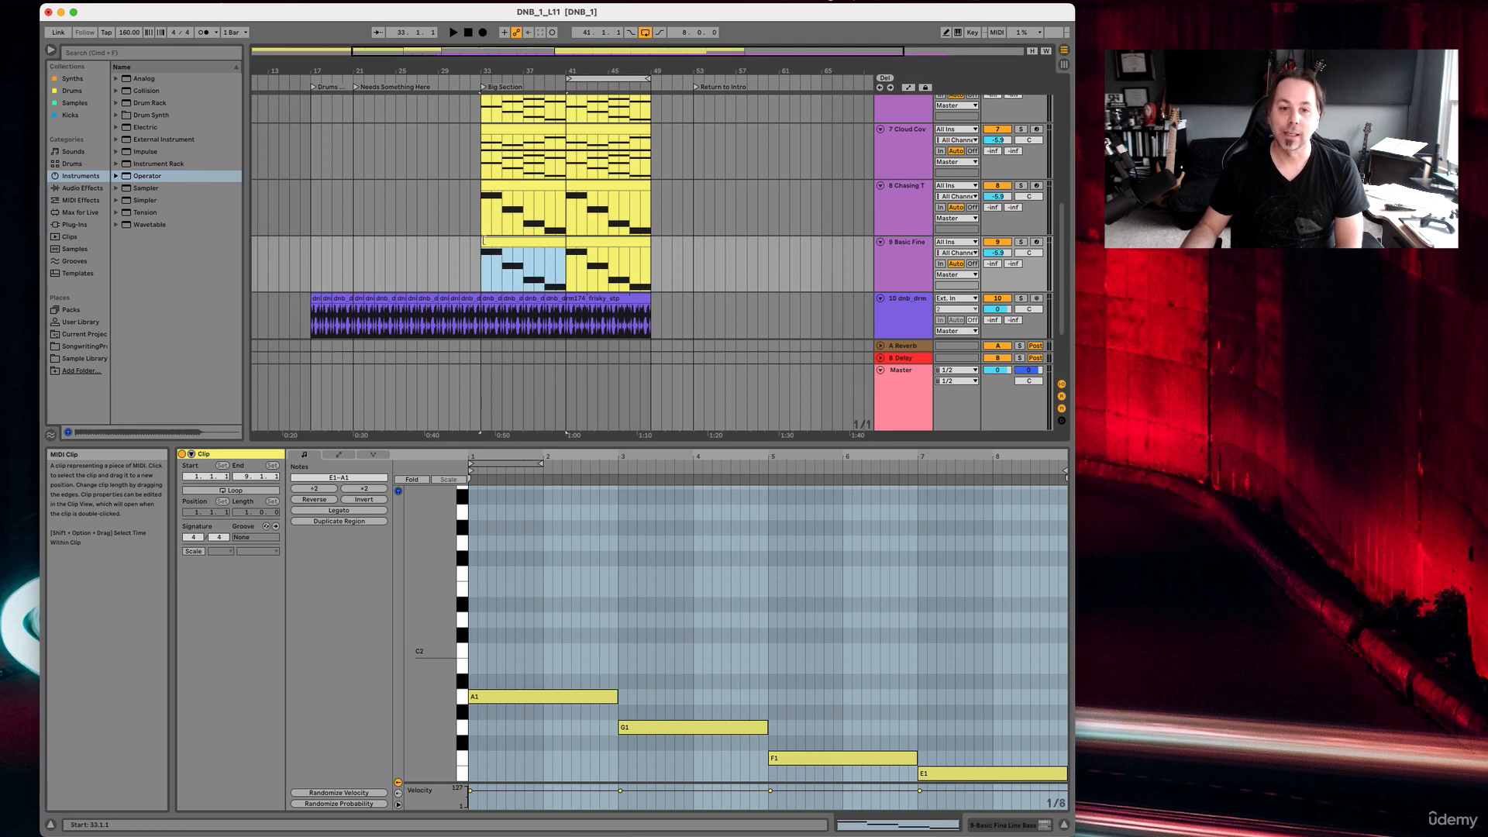
left_click_drag(471, 242, 667, 251)
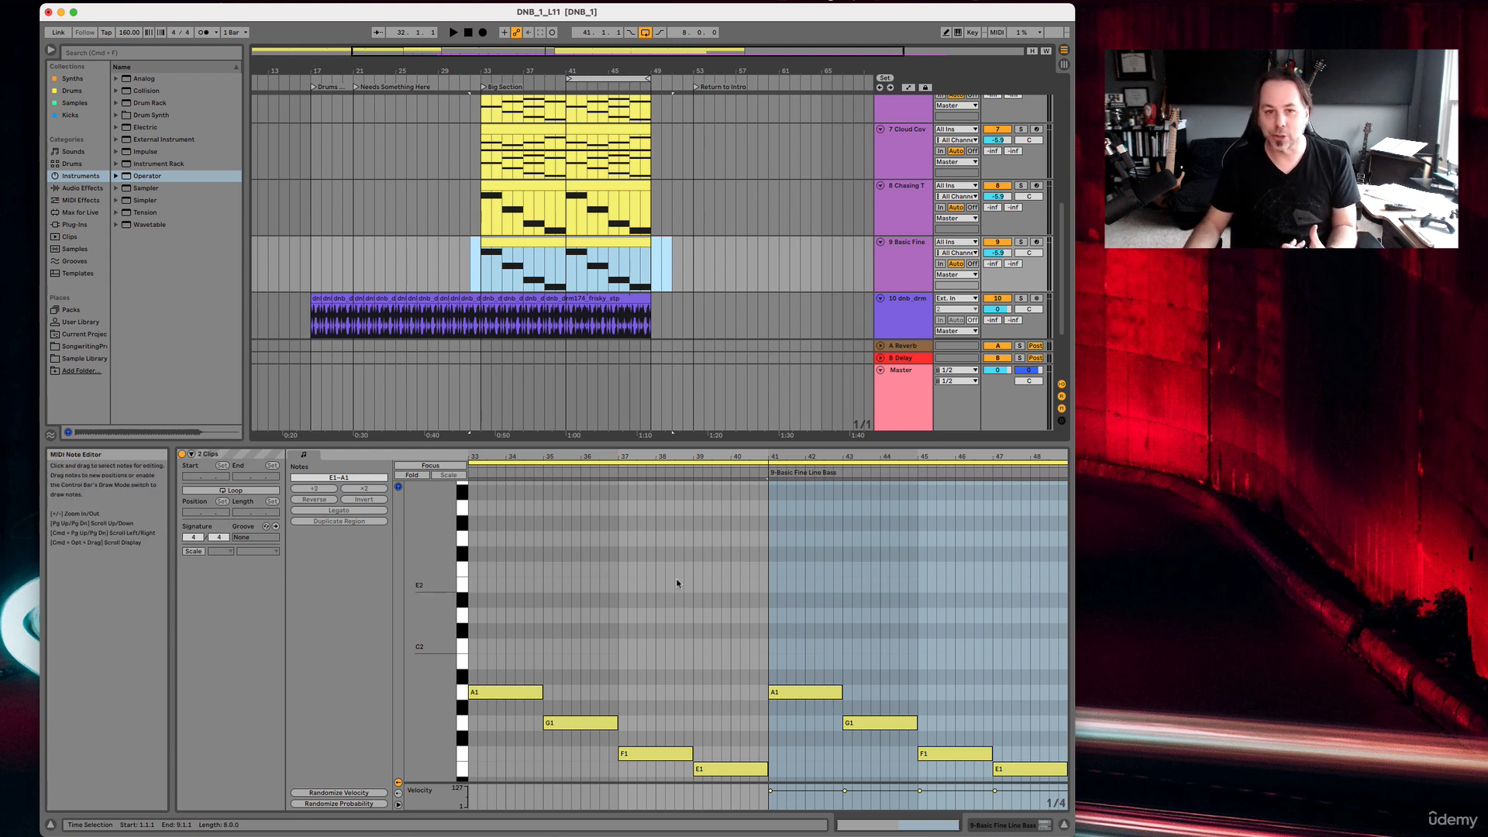
left_click(655, 753)
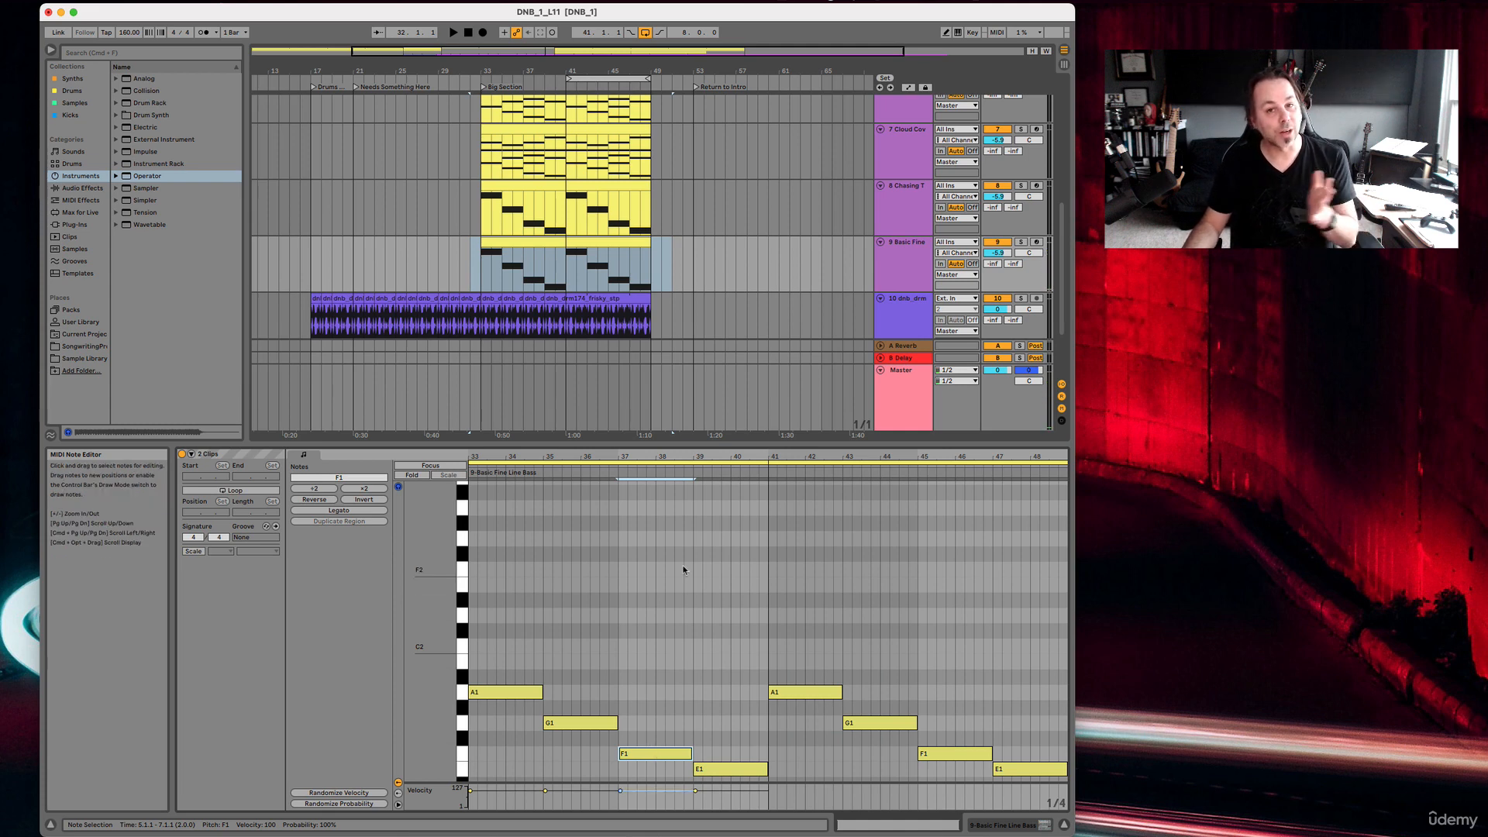
Solo the Sweep Lead track and play its first Big Section clip.
scroll(674, 295, "up", 3)
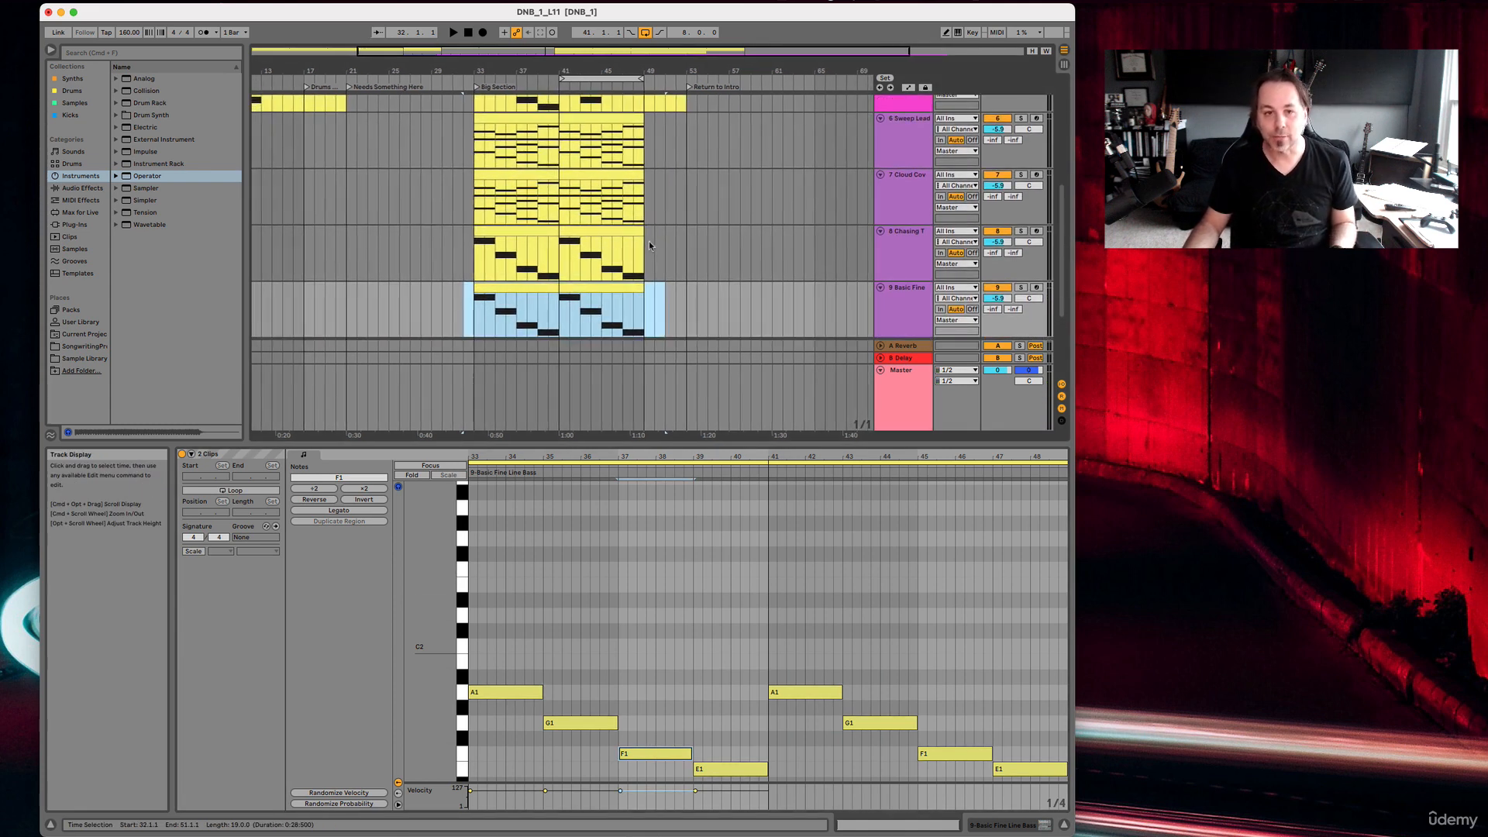
scroll(651, 245, "up", 2)
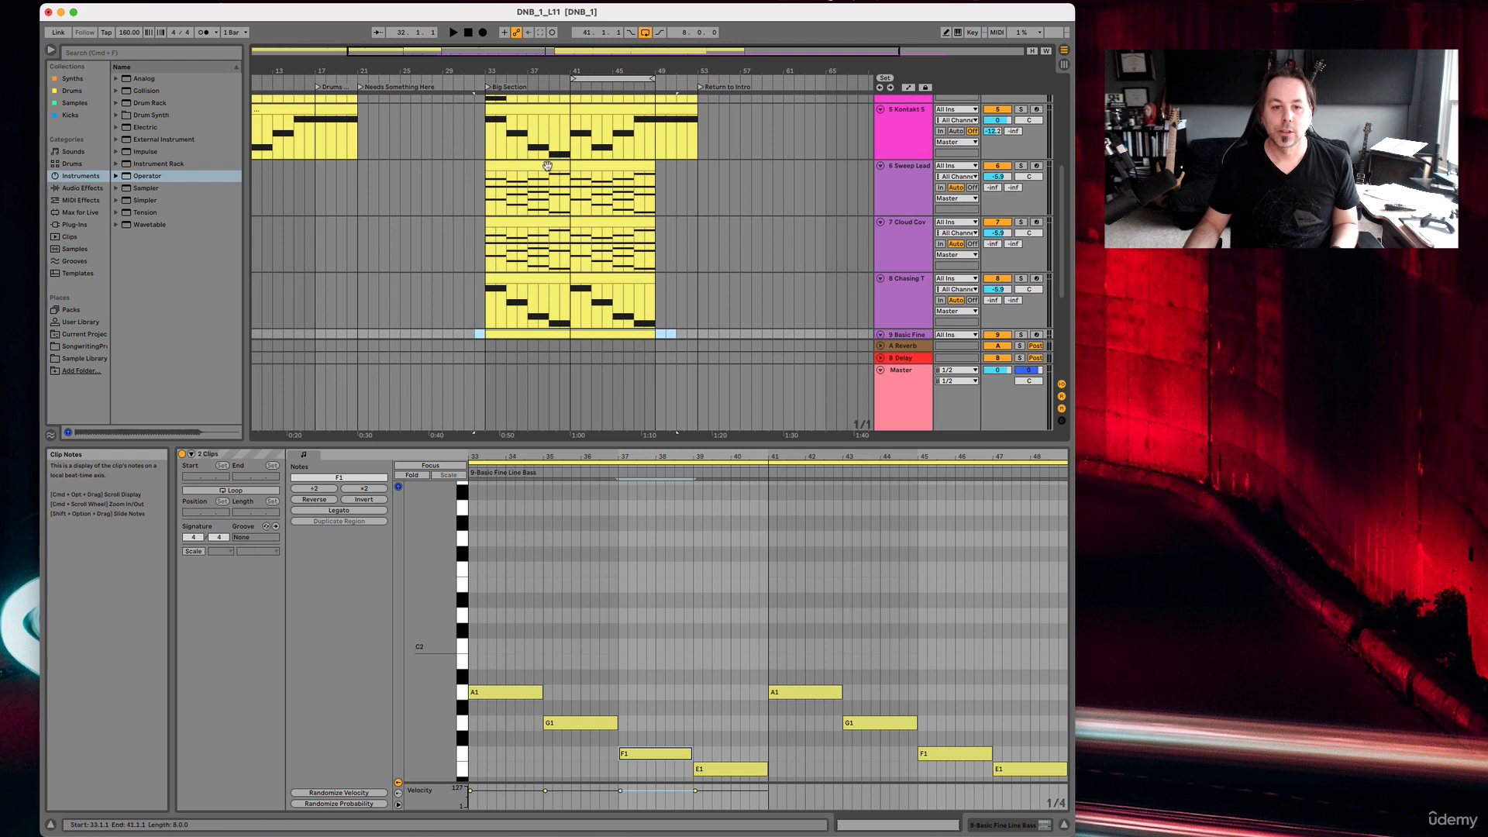
left_click(546, 164)
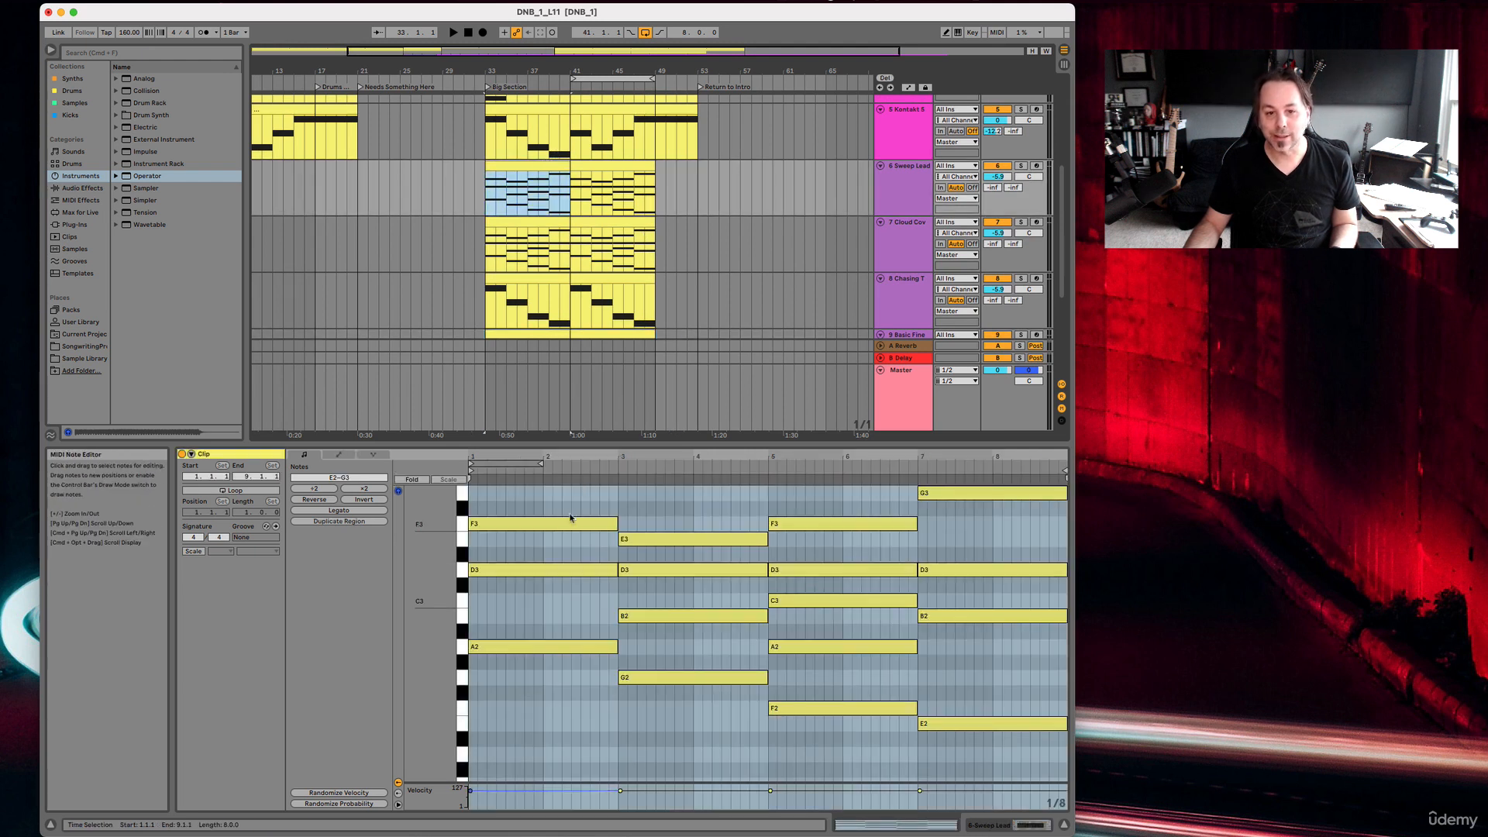
left_click(1020, 166)
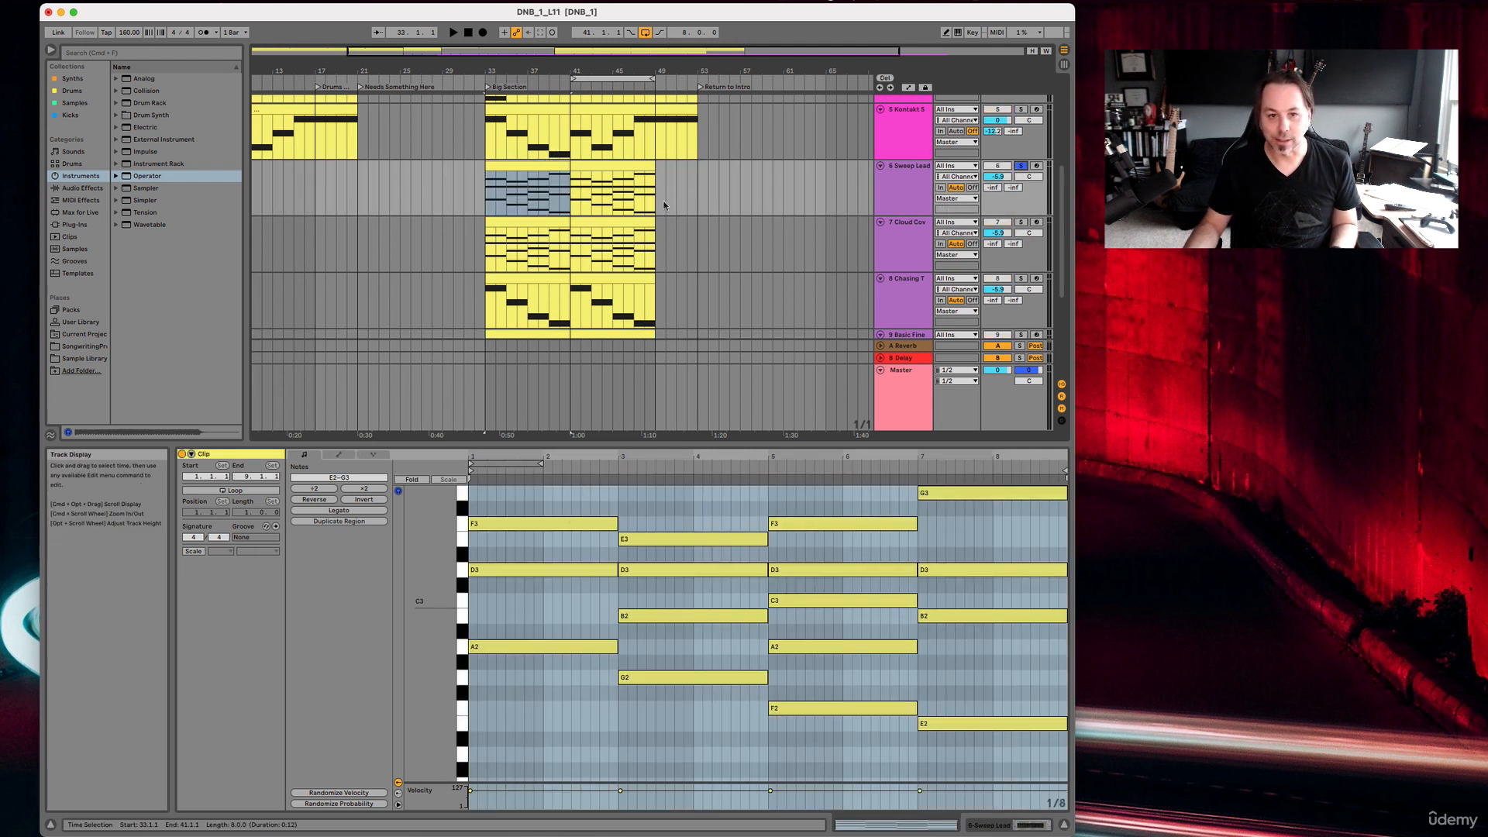
key("space")
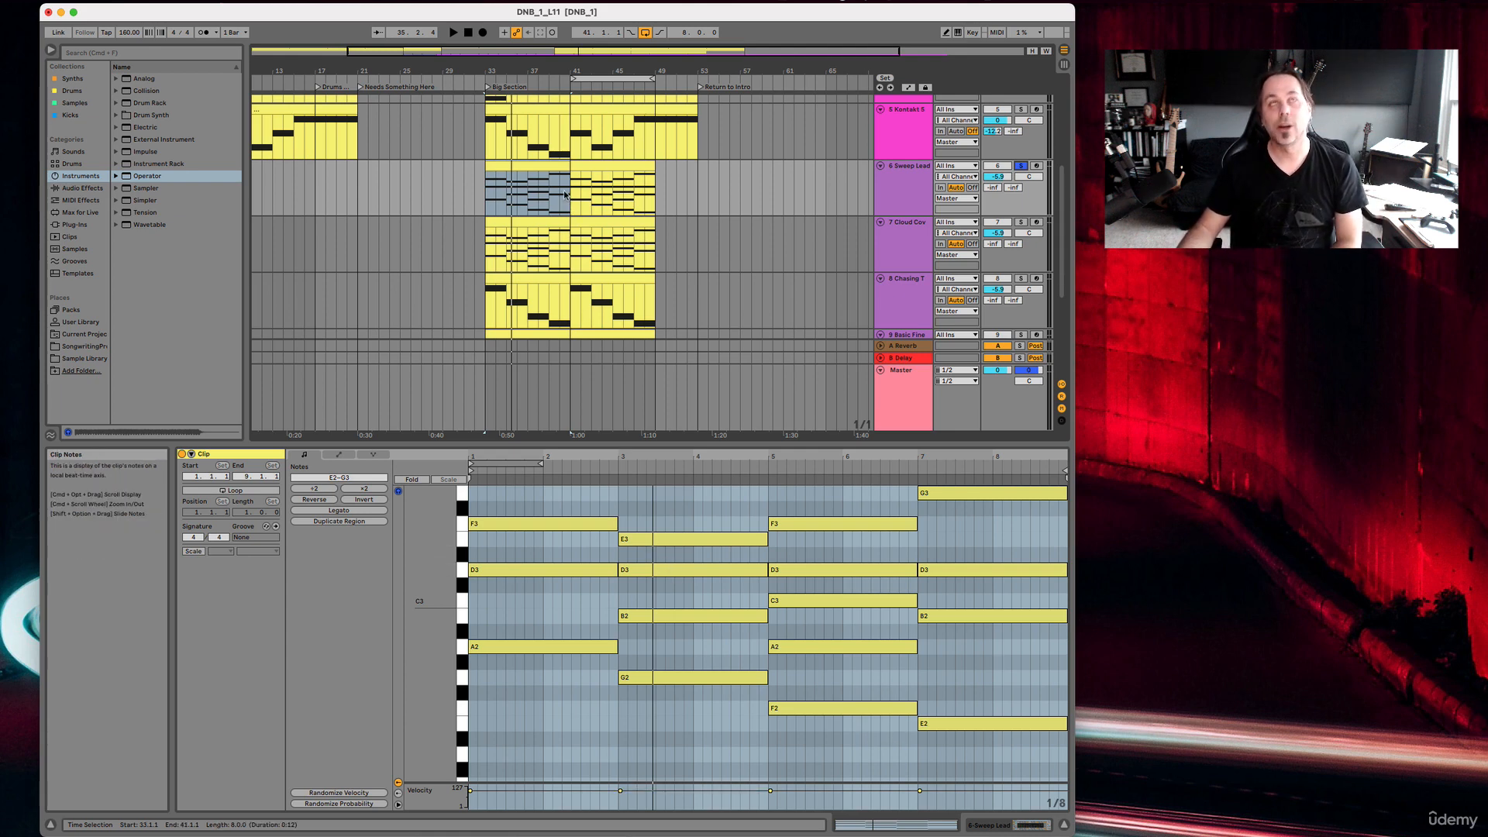
Examine the instruments on the Sweep Lead, Cloud Cover Arp and Chasing The LFO tracks, and locate Wavetable among the available instruments.
scroll(565, 194, "up", 2)
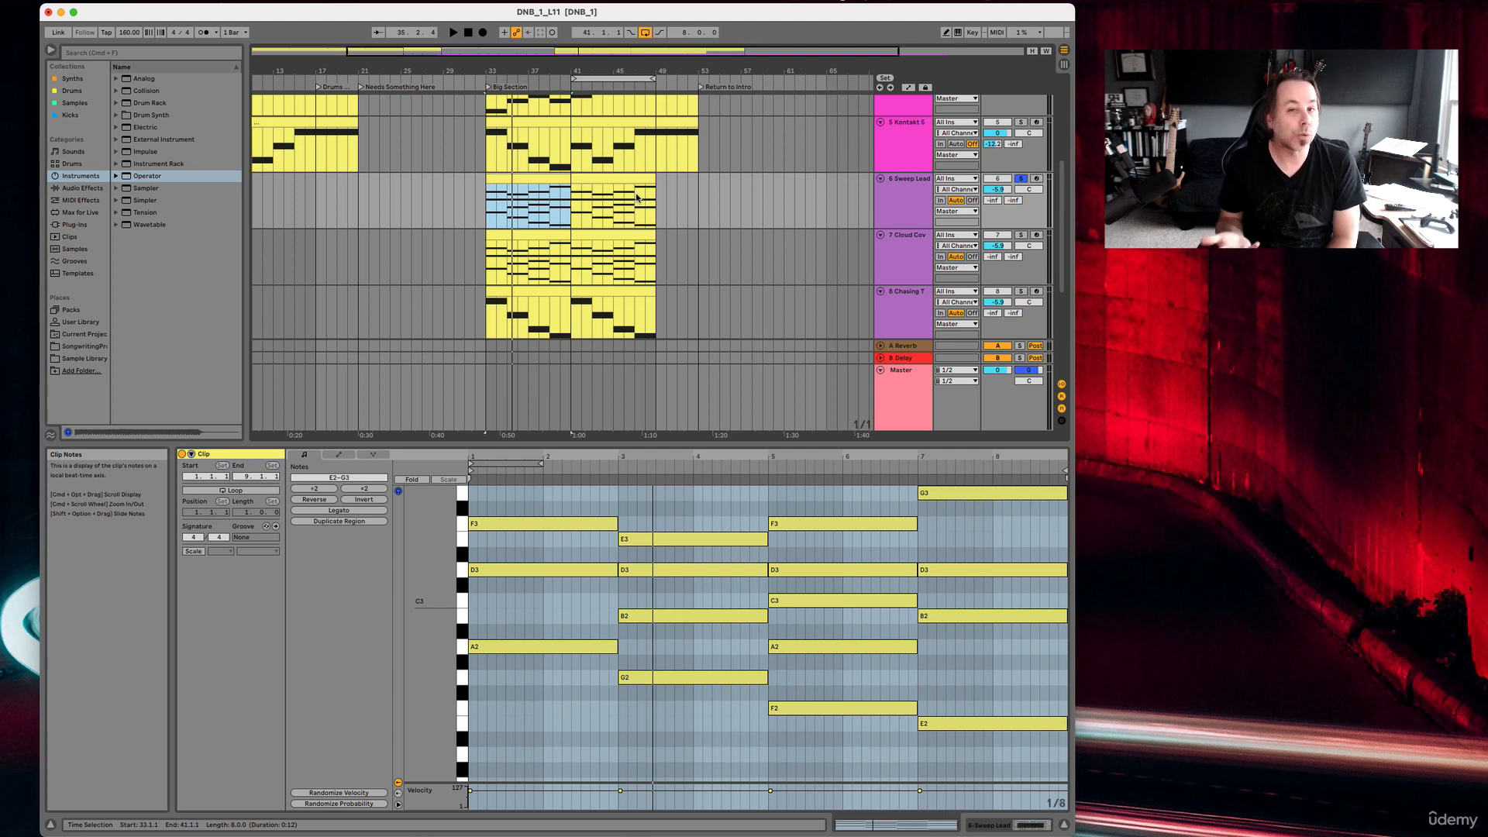
left_click(614, 179)
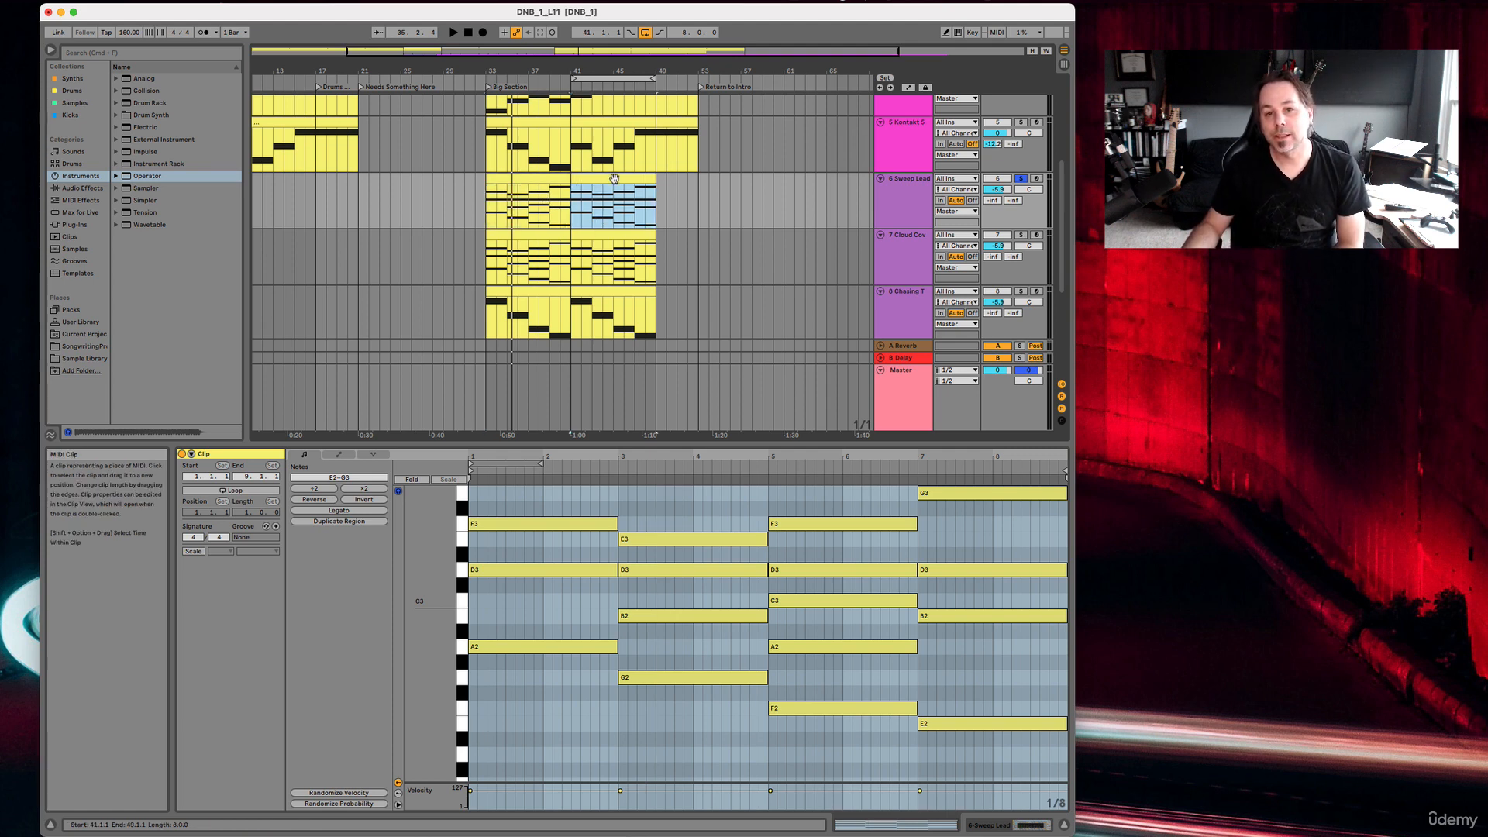
left_click(562, 178)
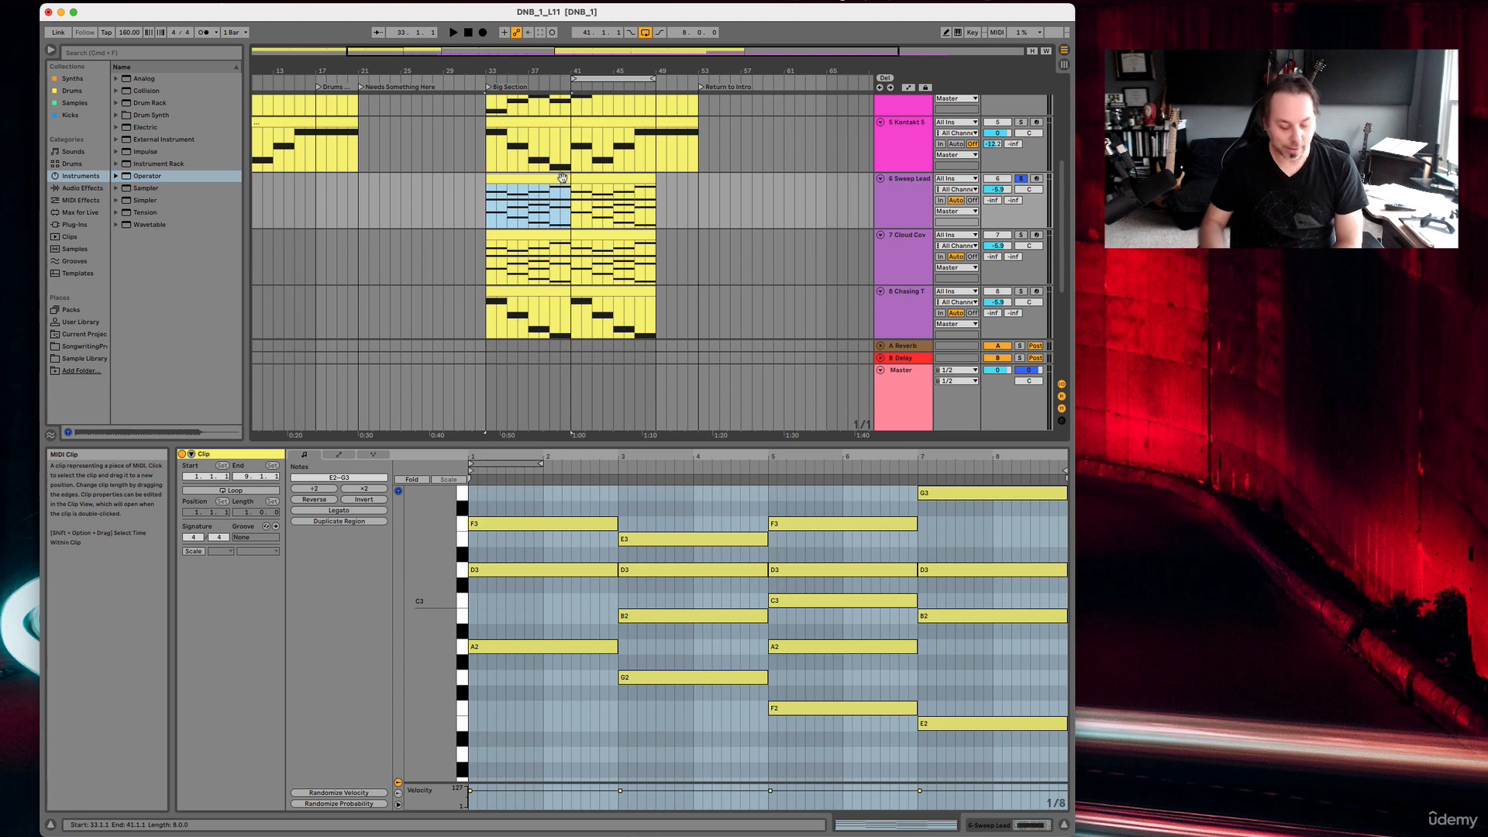
key("shift+Tab")
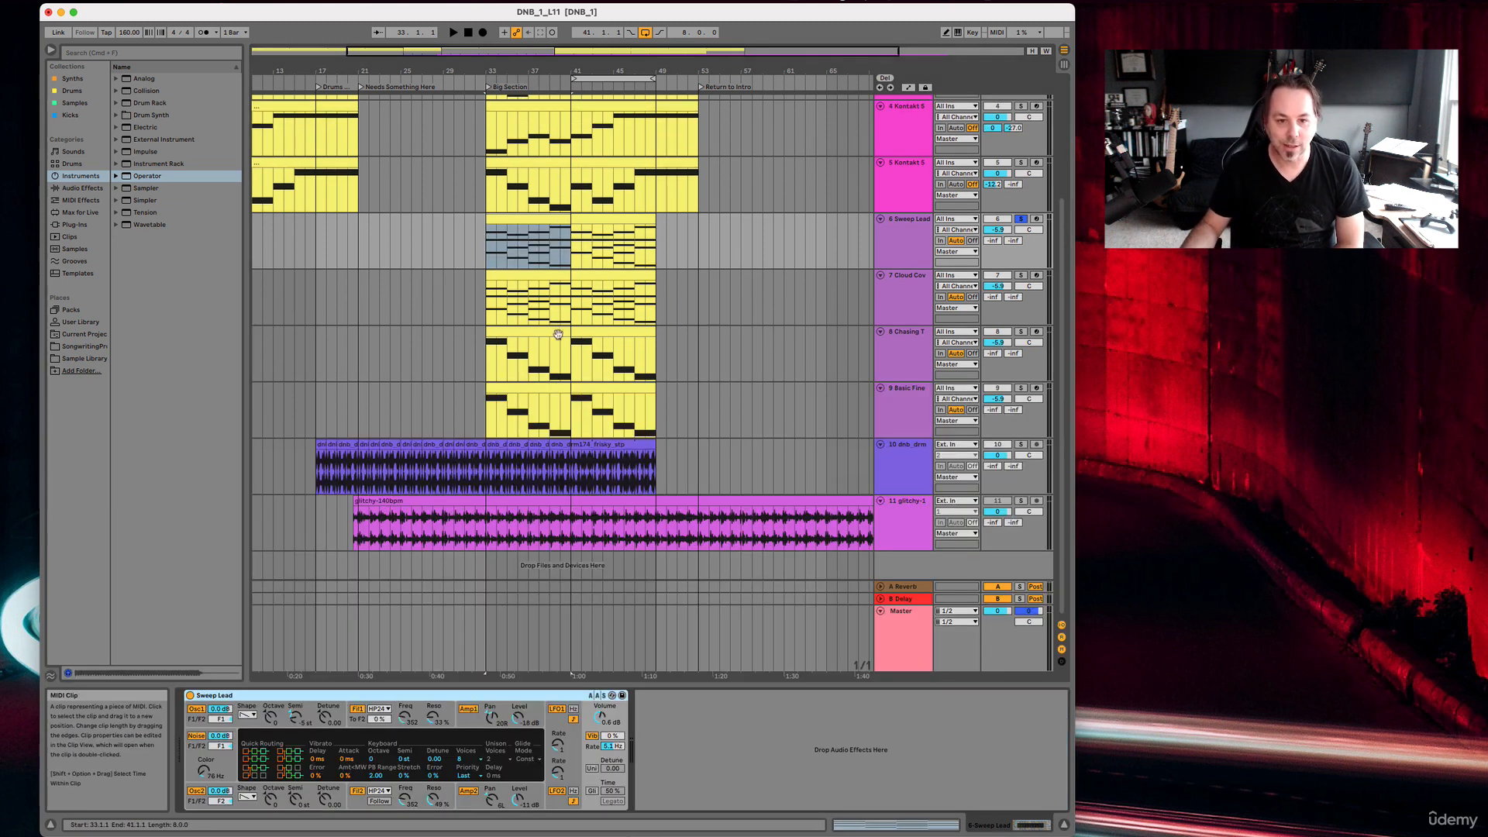
left_click(548, 277)
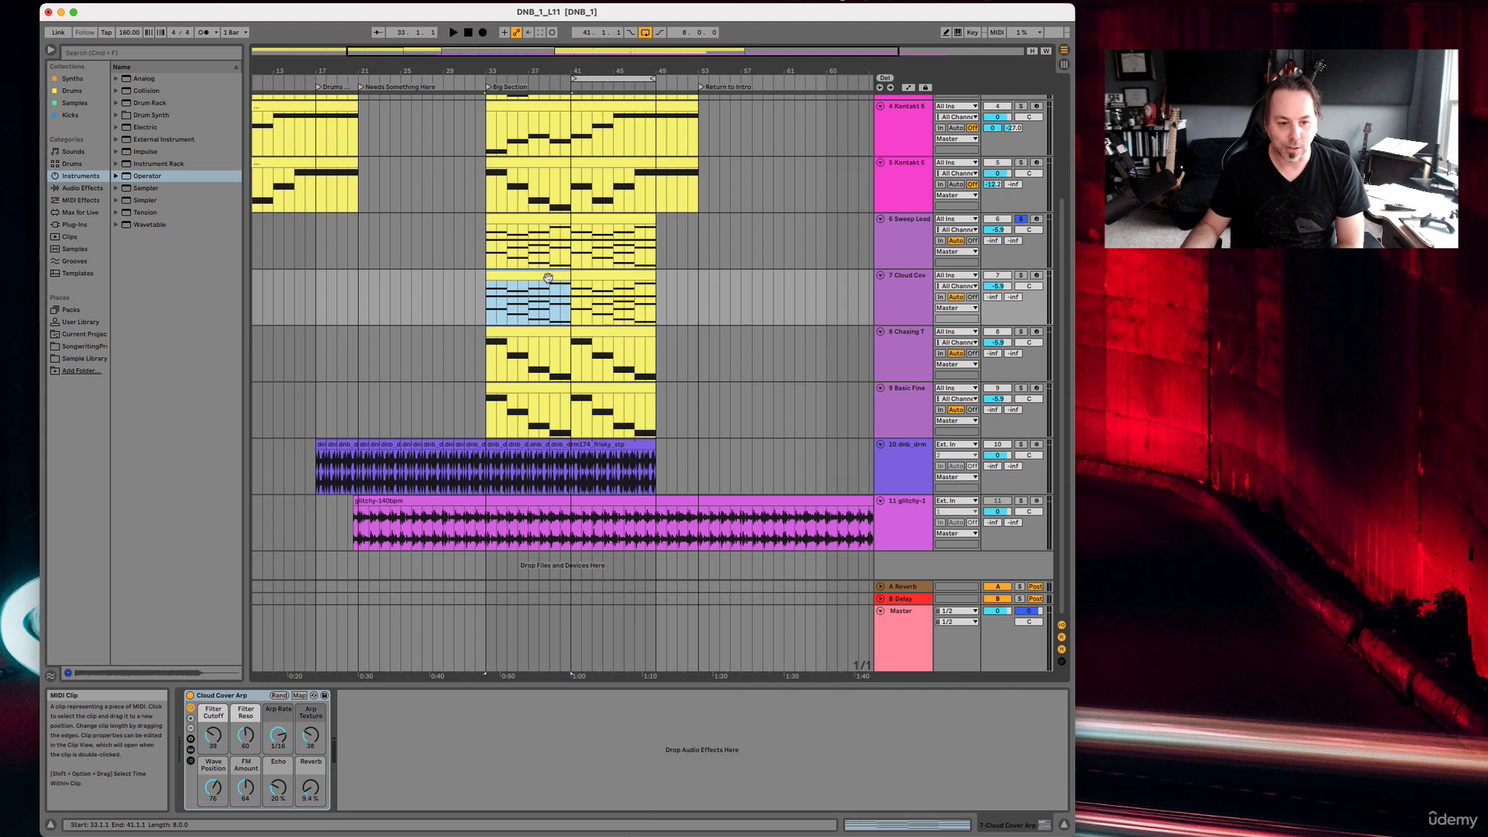
left_click(535, 326)
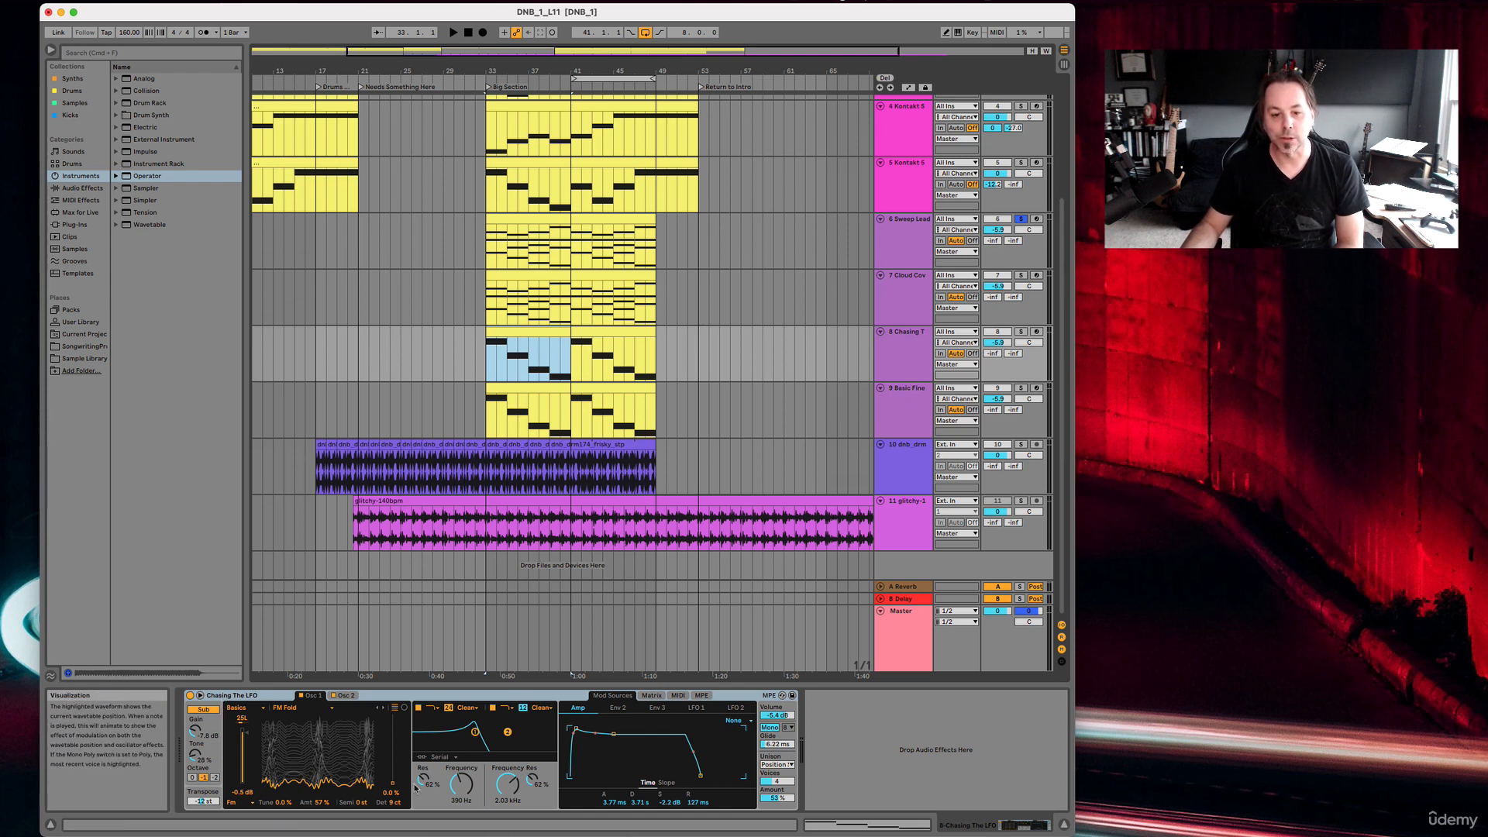
left_click(153, 226)
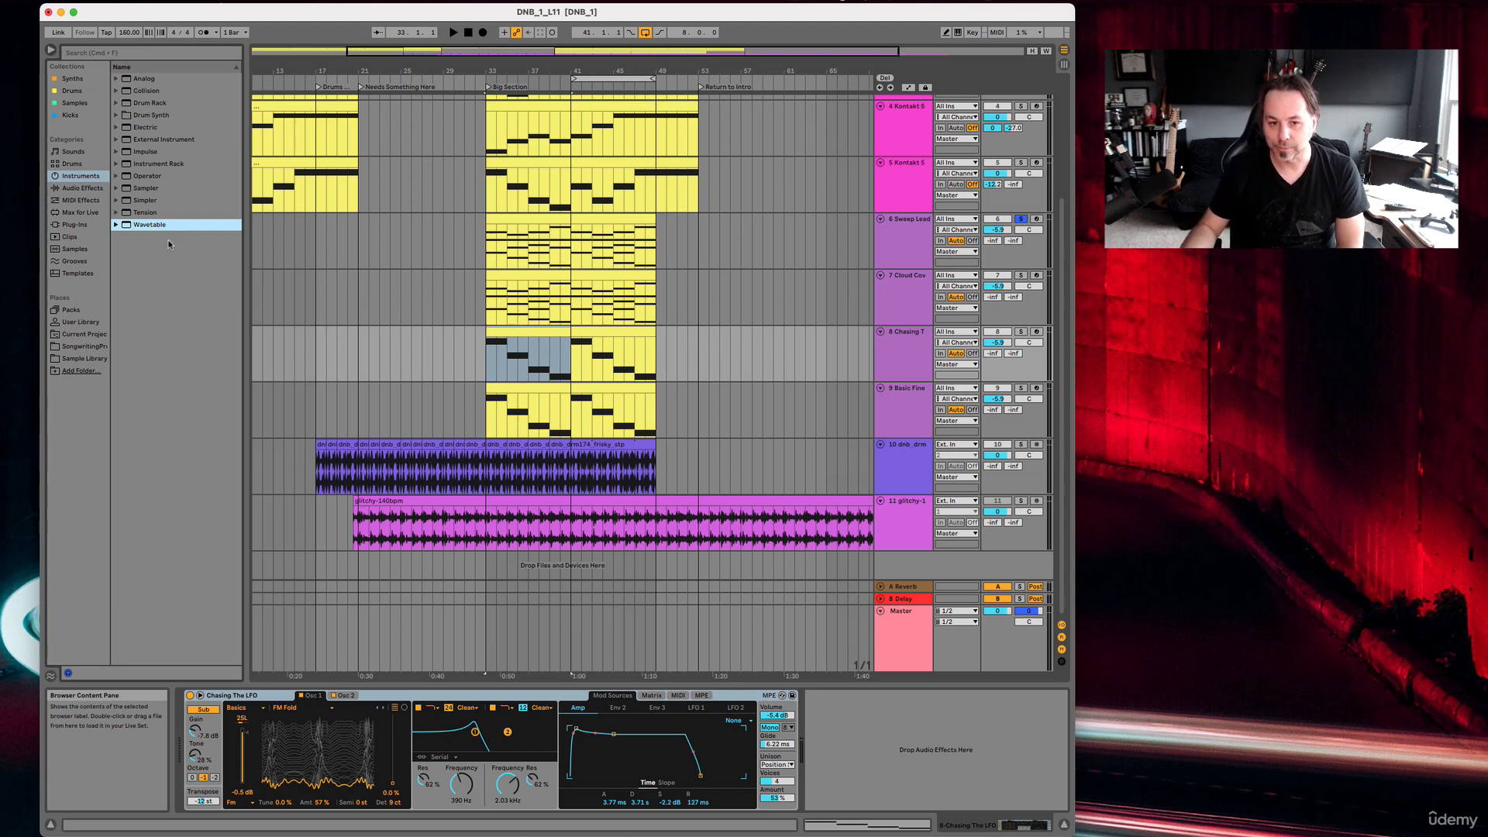
Compare the MIDI clips on the Chasing The LFO track with the glitchy-140bpm audio clip.
left_click(536, 333)
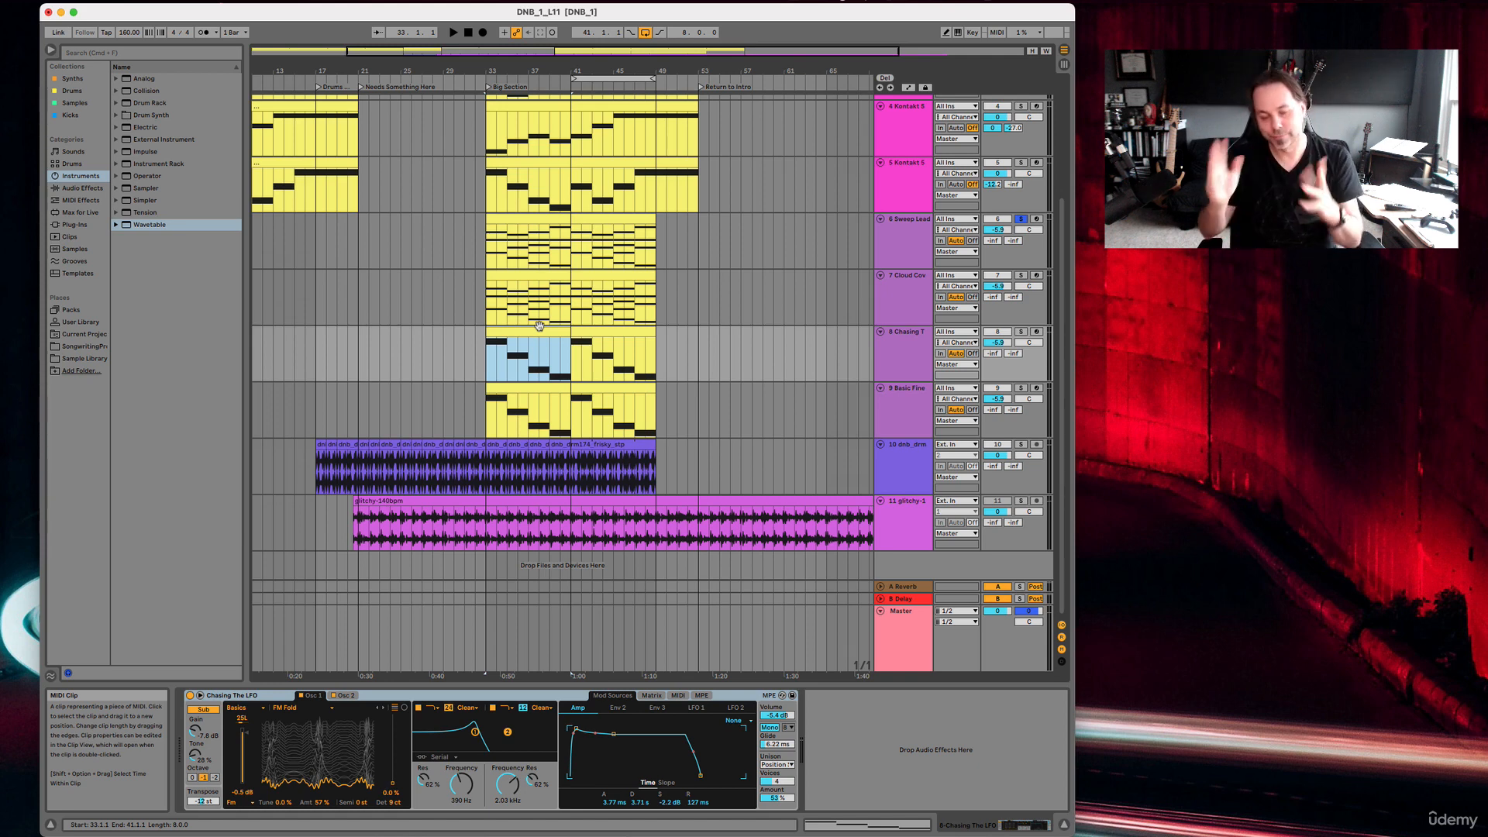
left_click(590, 328)
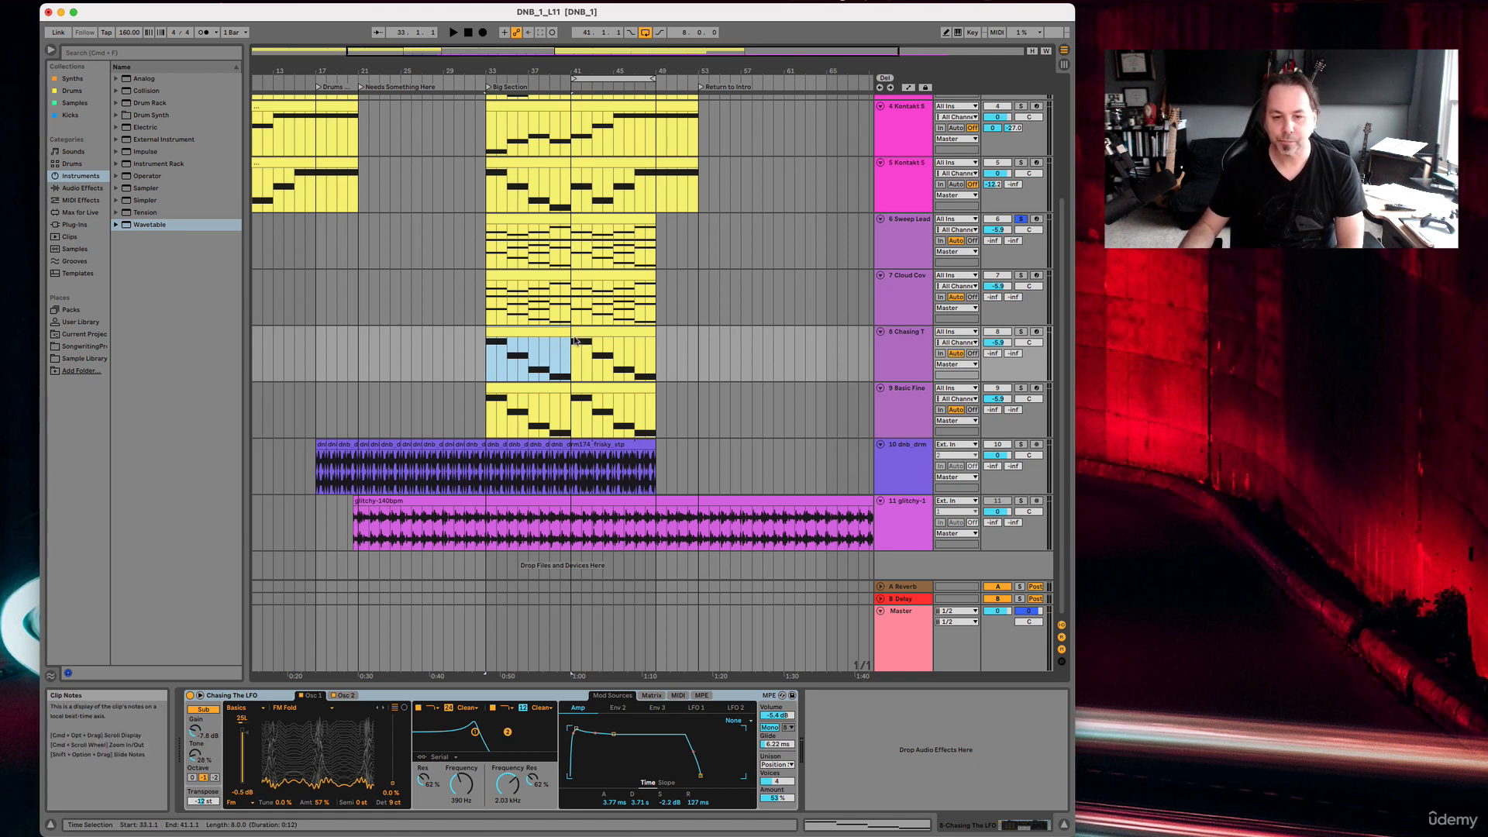
left_click(672, 361)
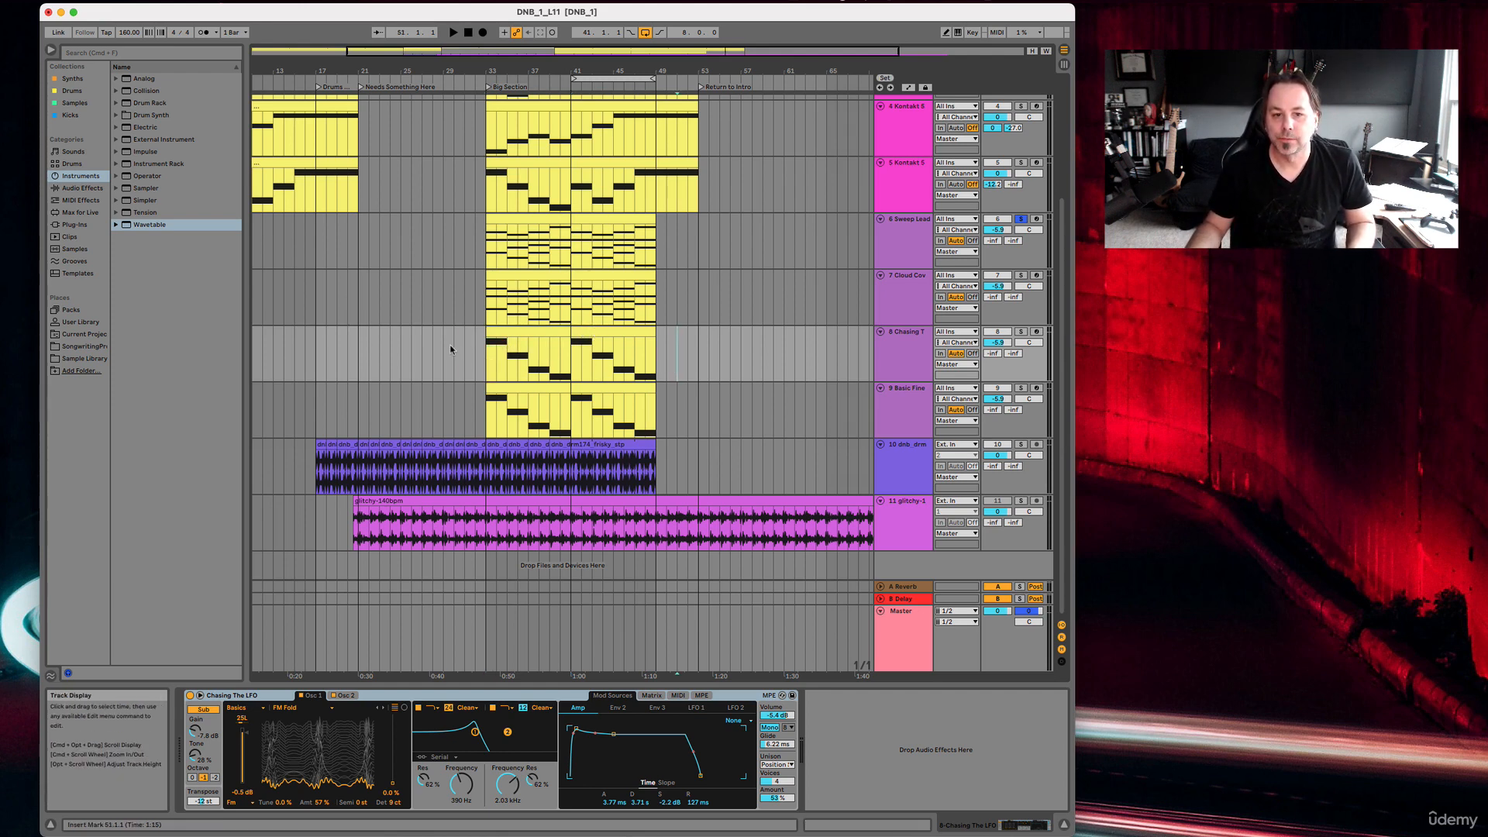
left_click_drag(453, 346, 801, 366)
left_click(768, 363)
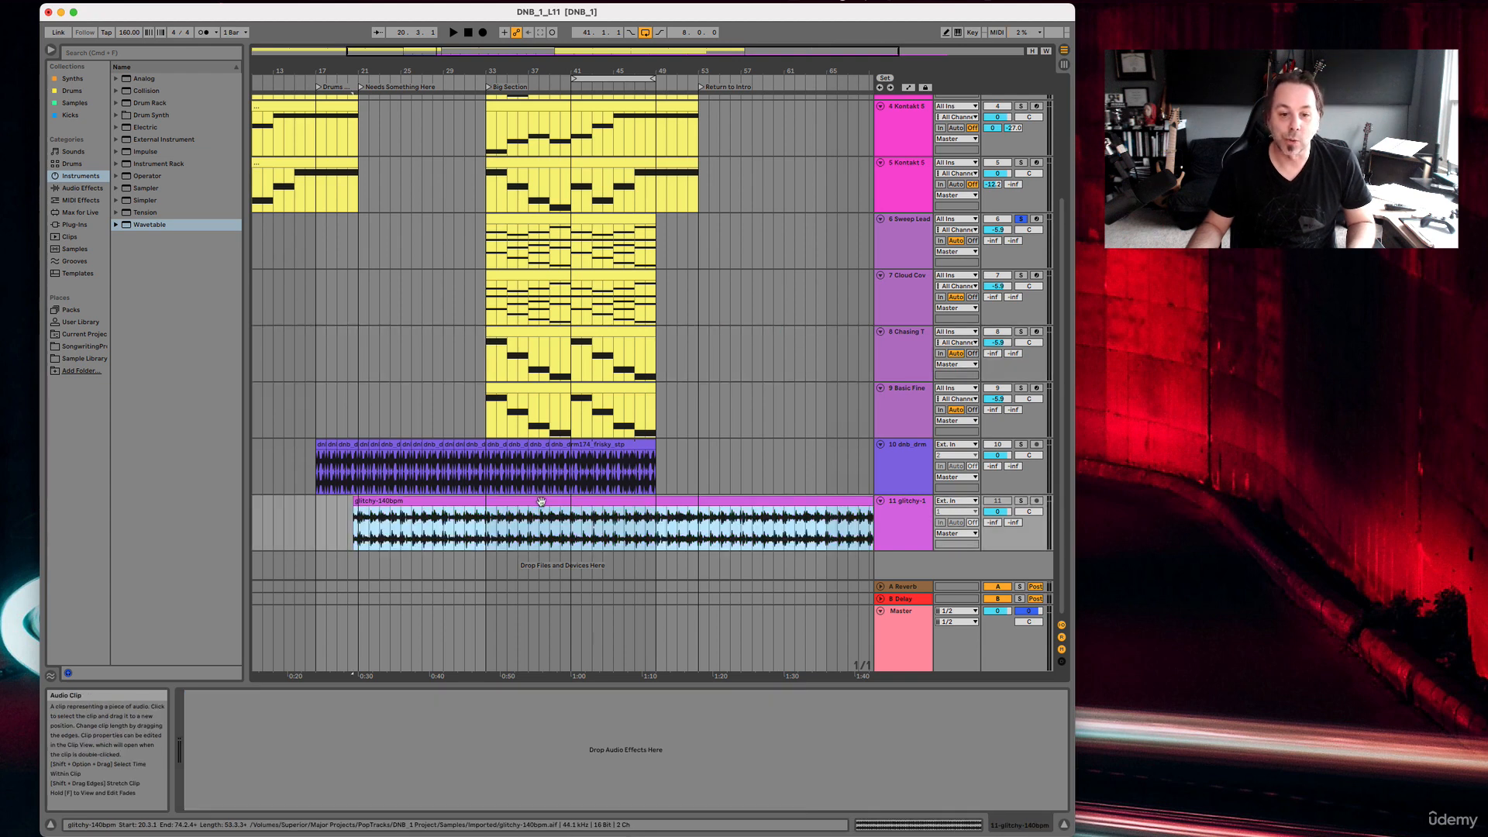
left_click(542, 502)
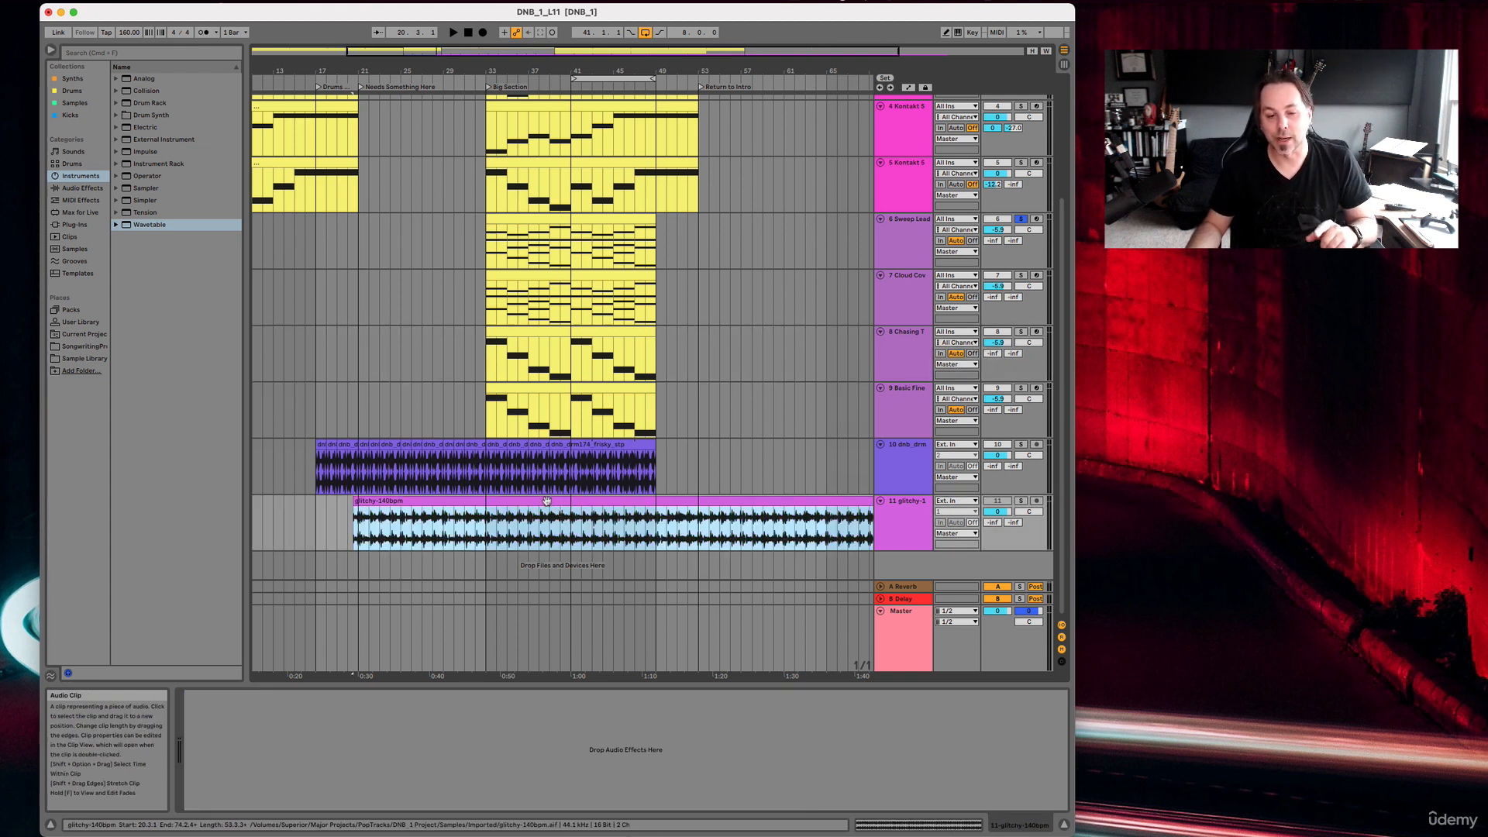
scroll(547, 500, "left", 2)
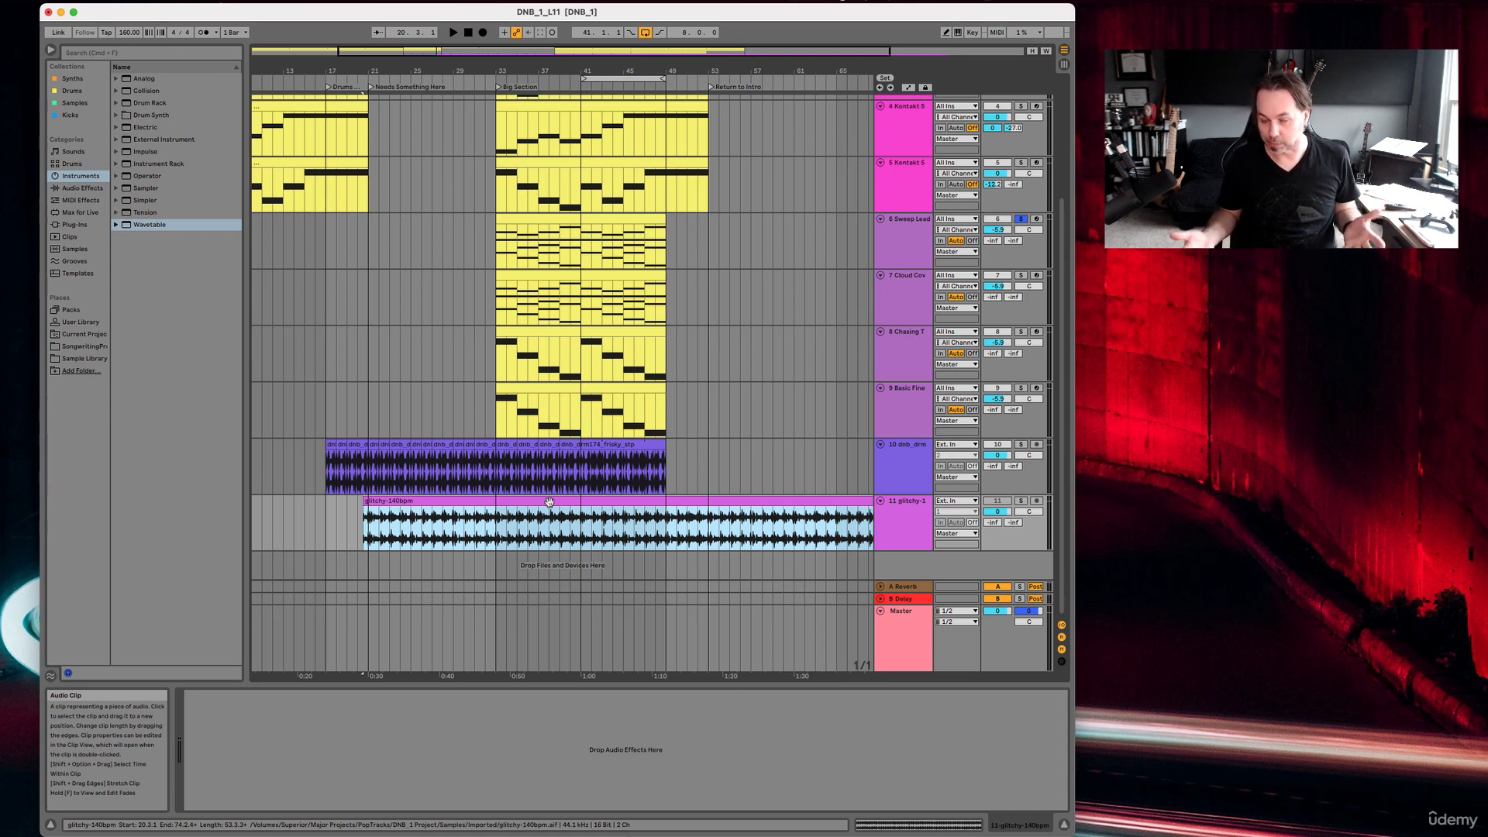
left_click(741, 349)
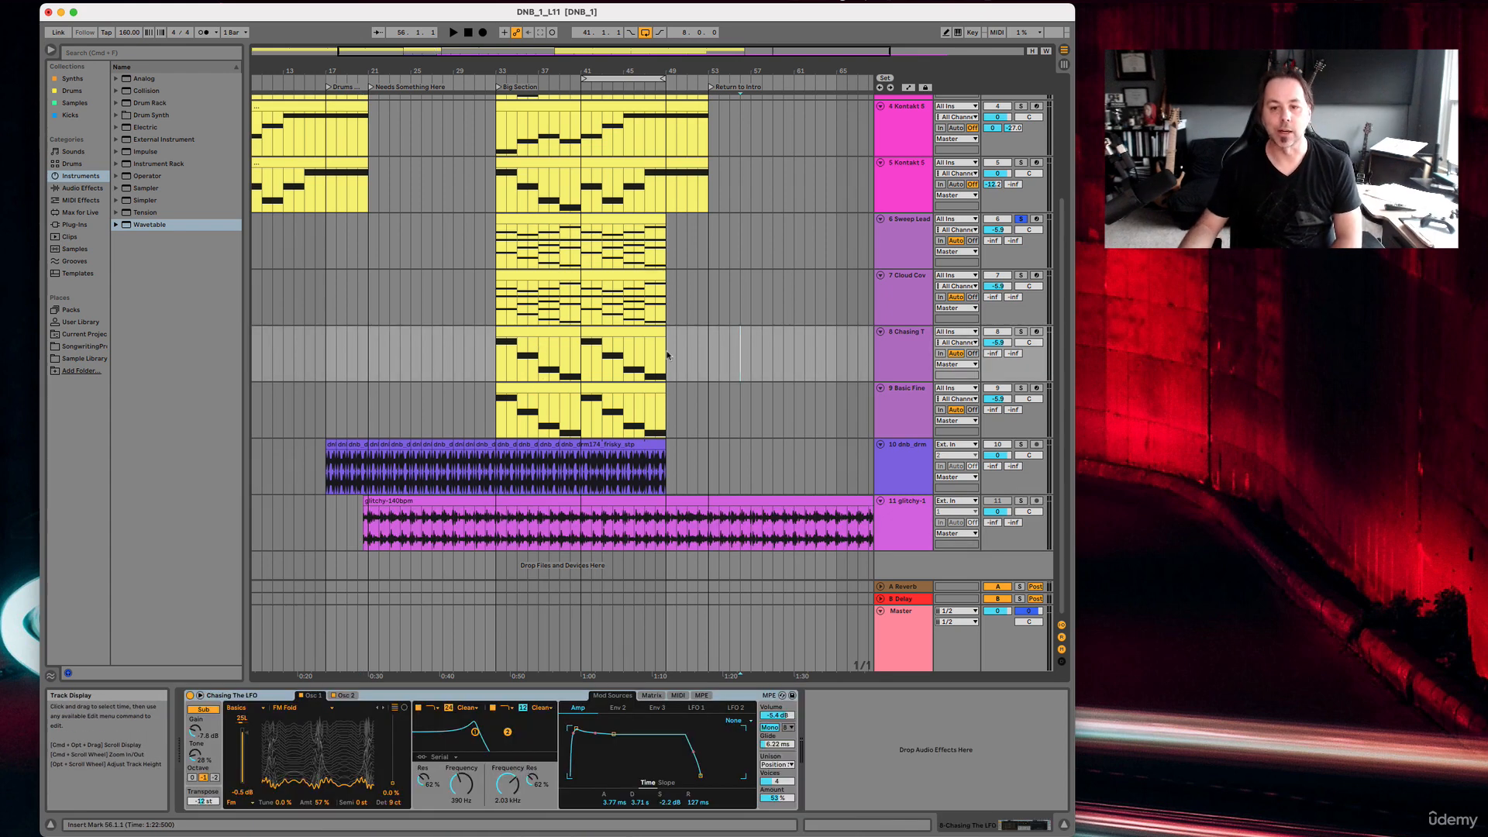
left_click(618, 335)
left_click(558, 333)
left_click(708, 361)
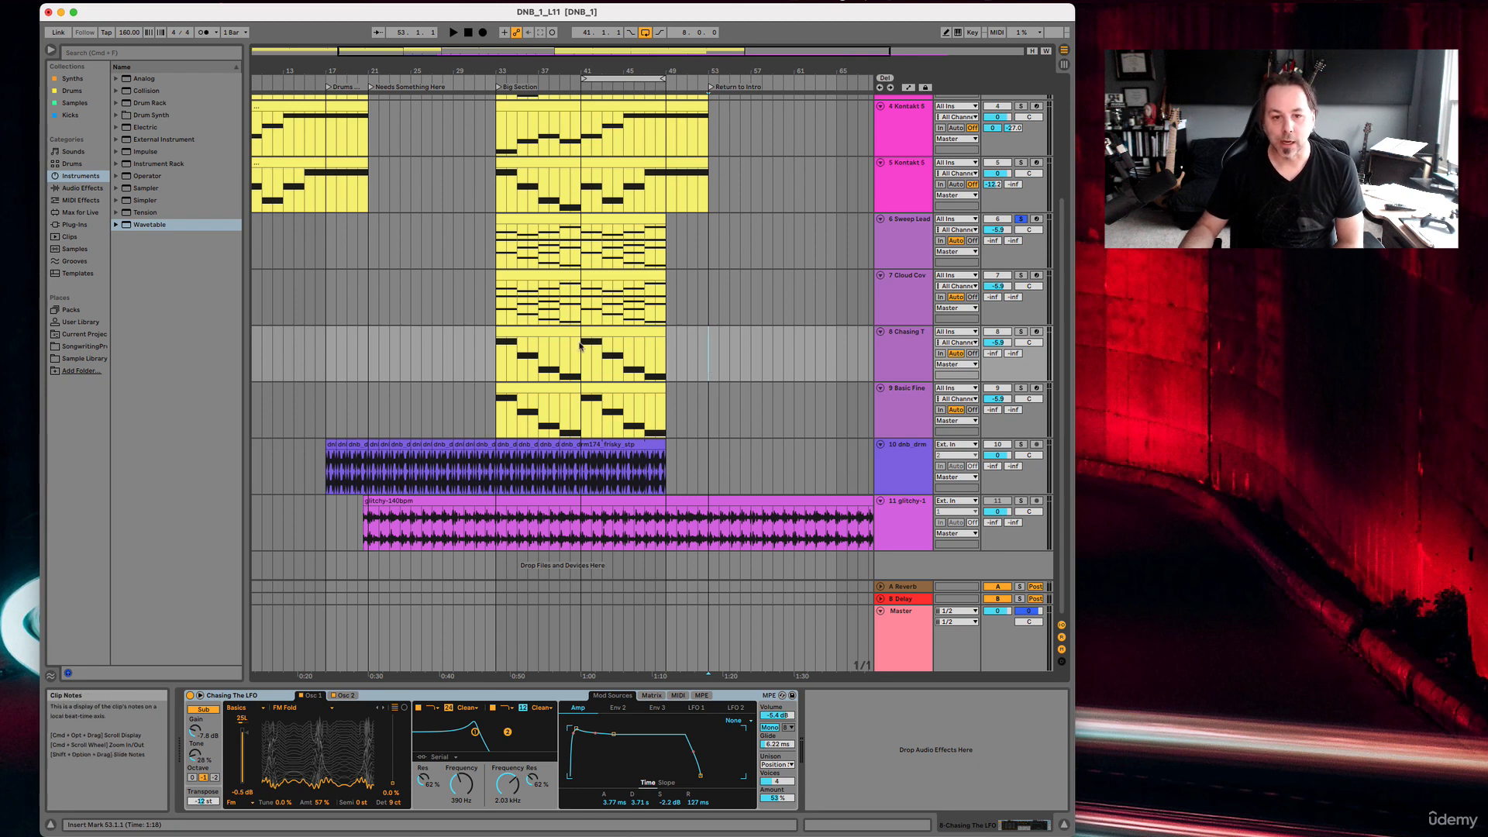
left_click_drag(455, 354, 769, 353)
left_click(769, 352)
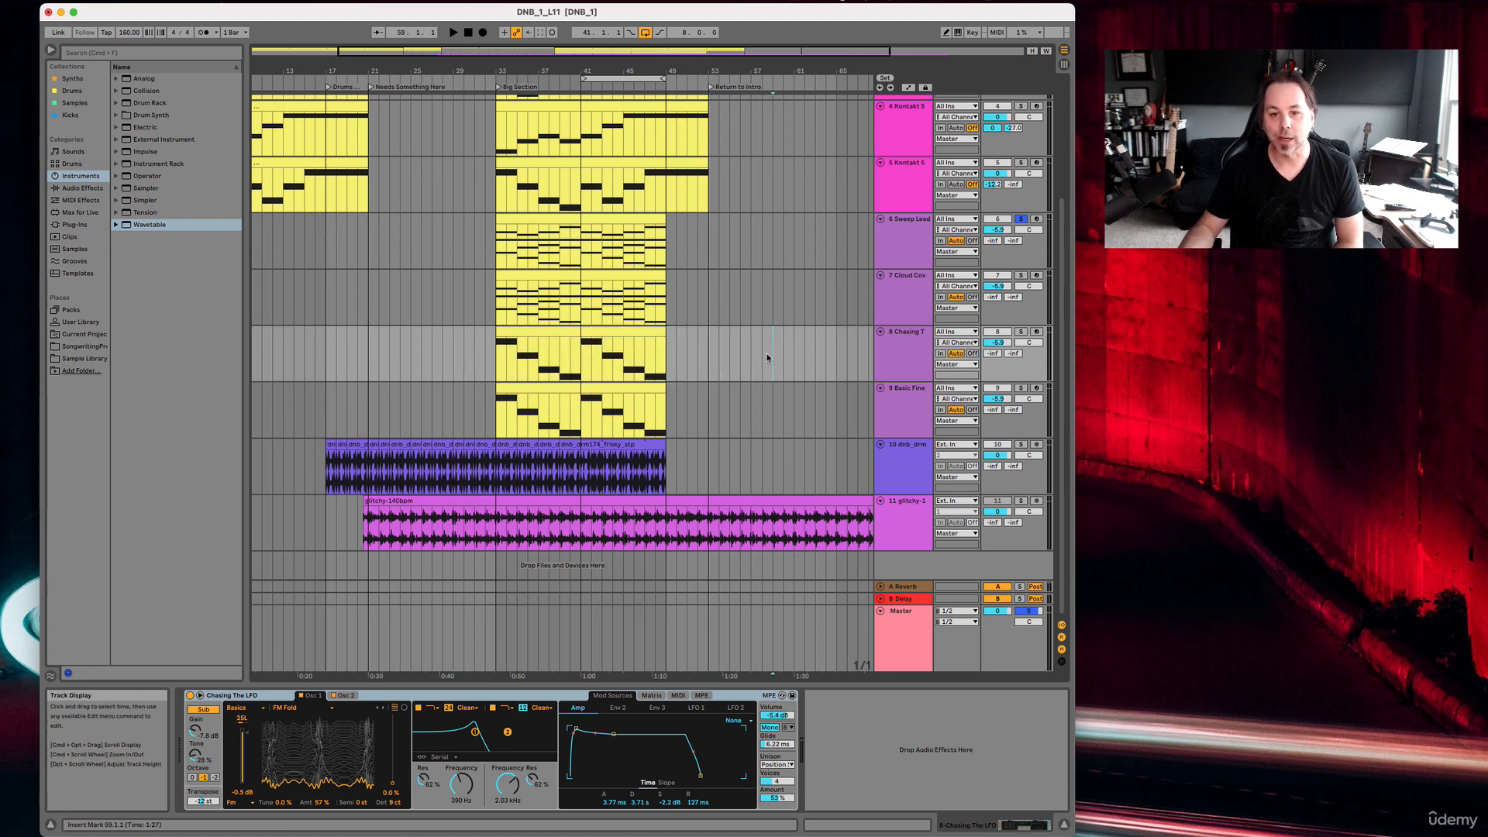
Freeze the Chasing The LFO track.
left_click(910, 353)
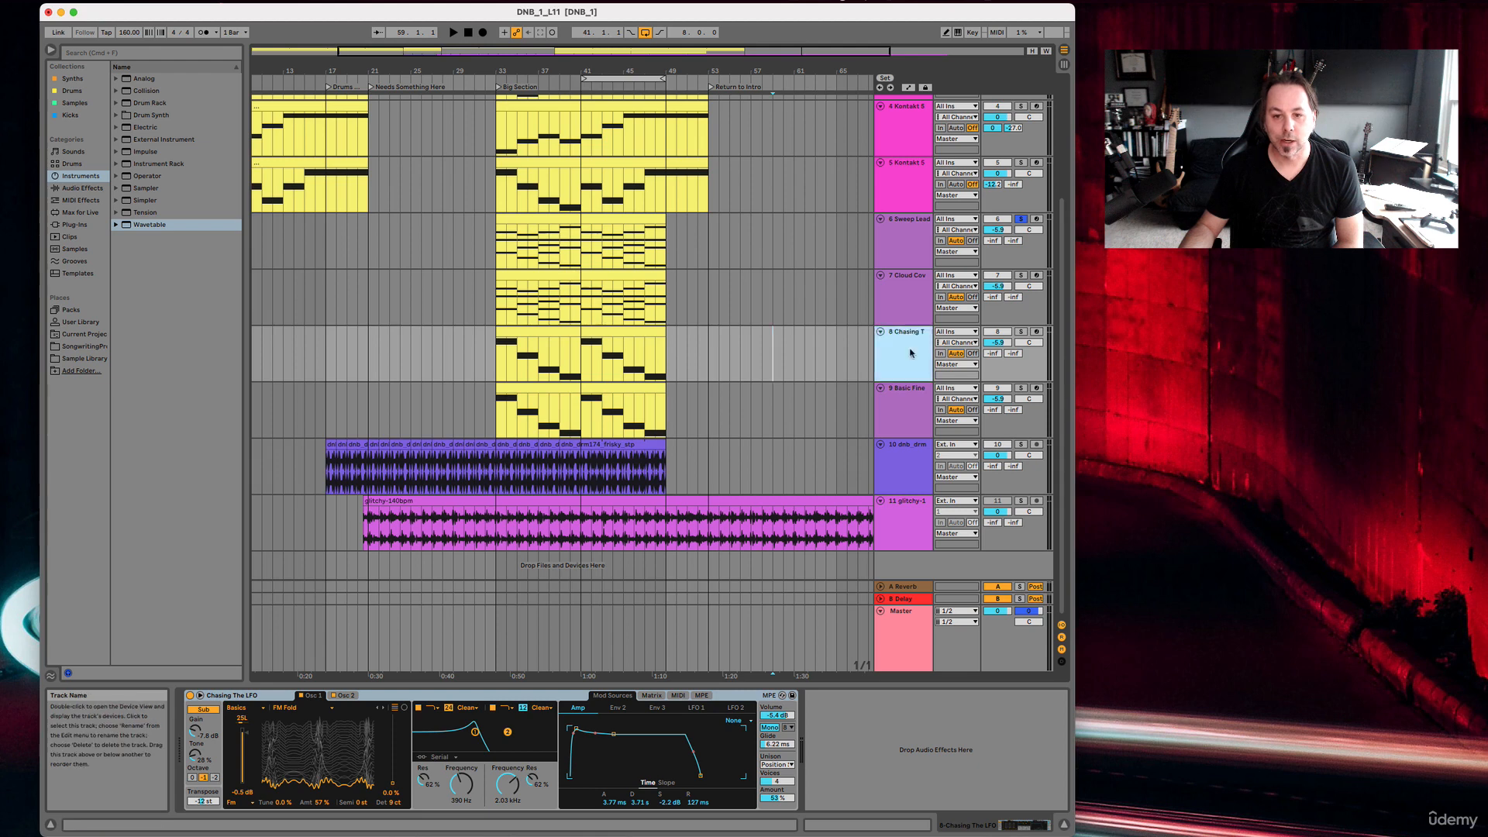
right_click(892, 353)
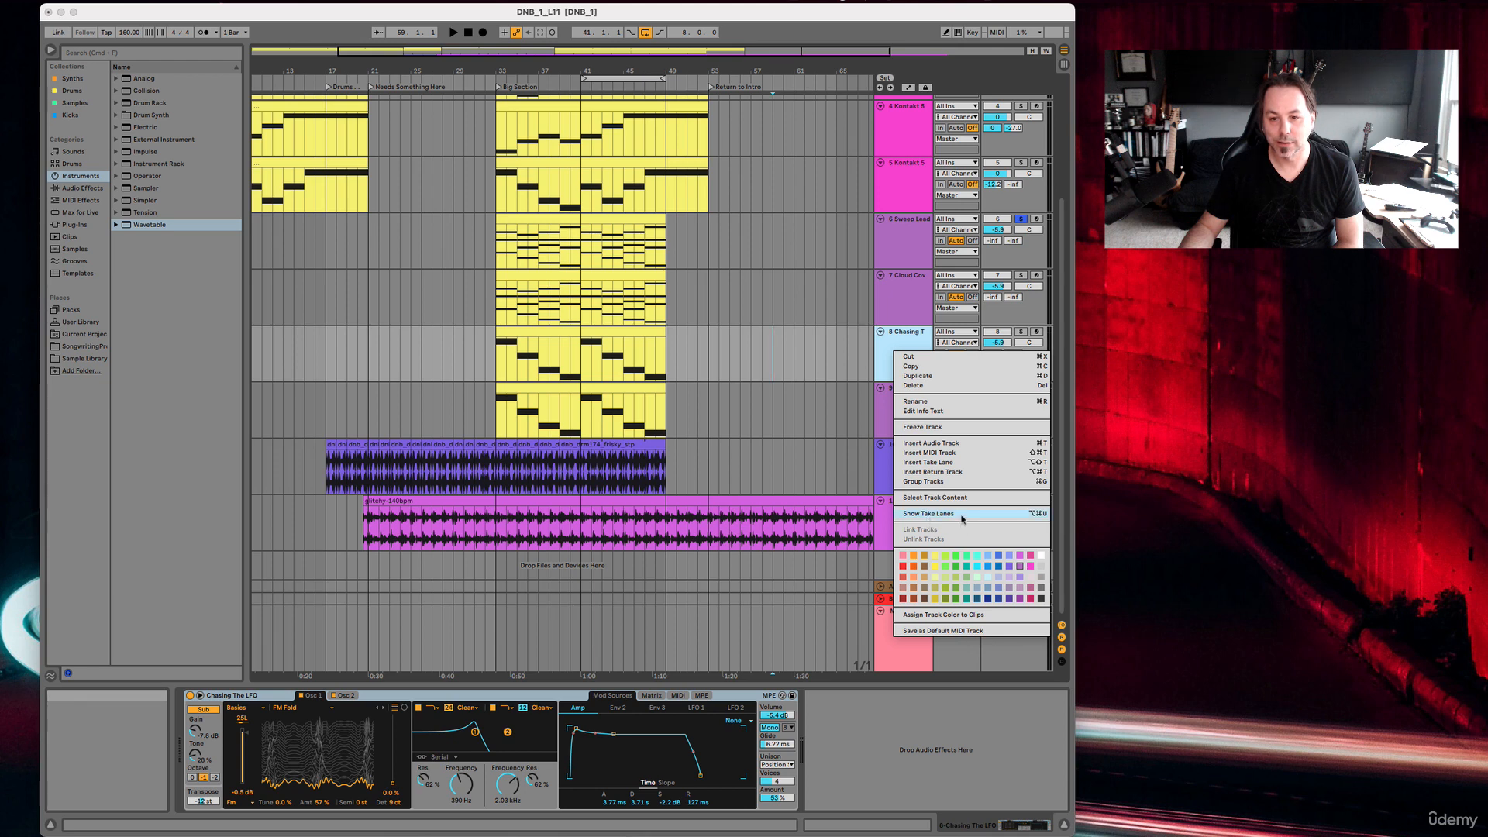
left_click(928, 428)
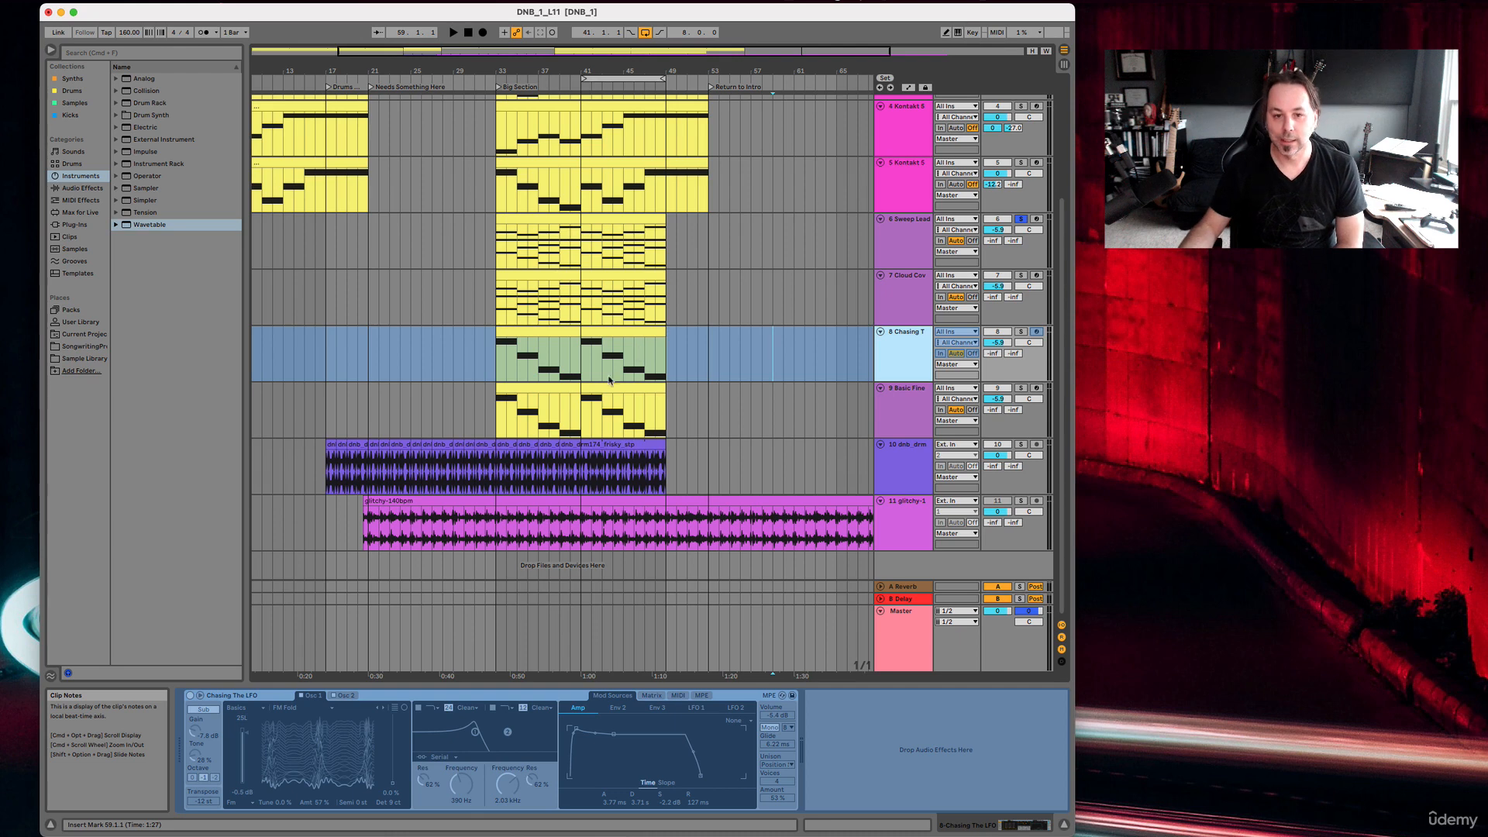
Open the notes of the first frozen Chasing The LFO clip and audition the track in solo, releasing the solo after playback.
left_click(525, 355)
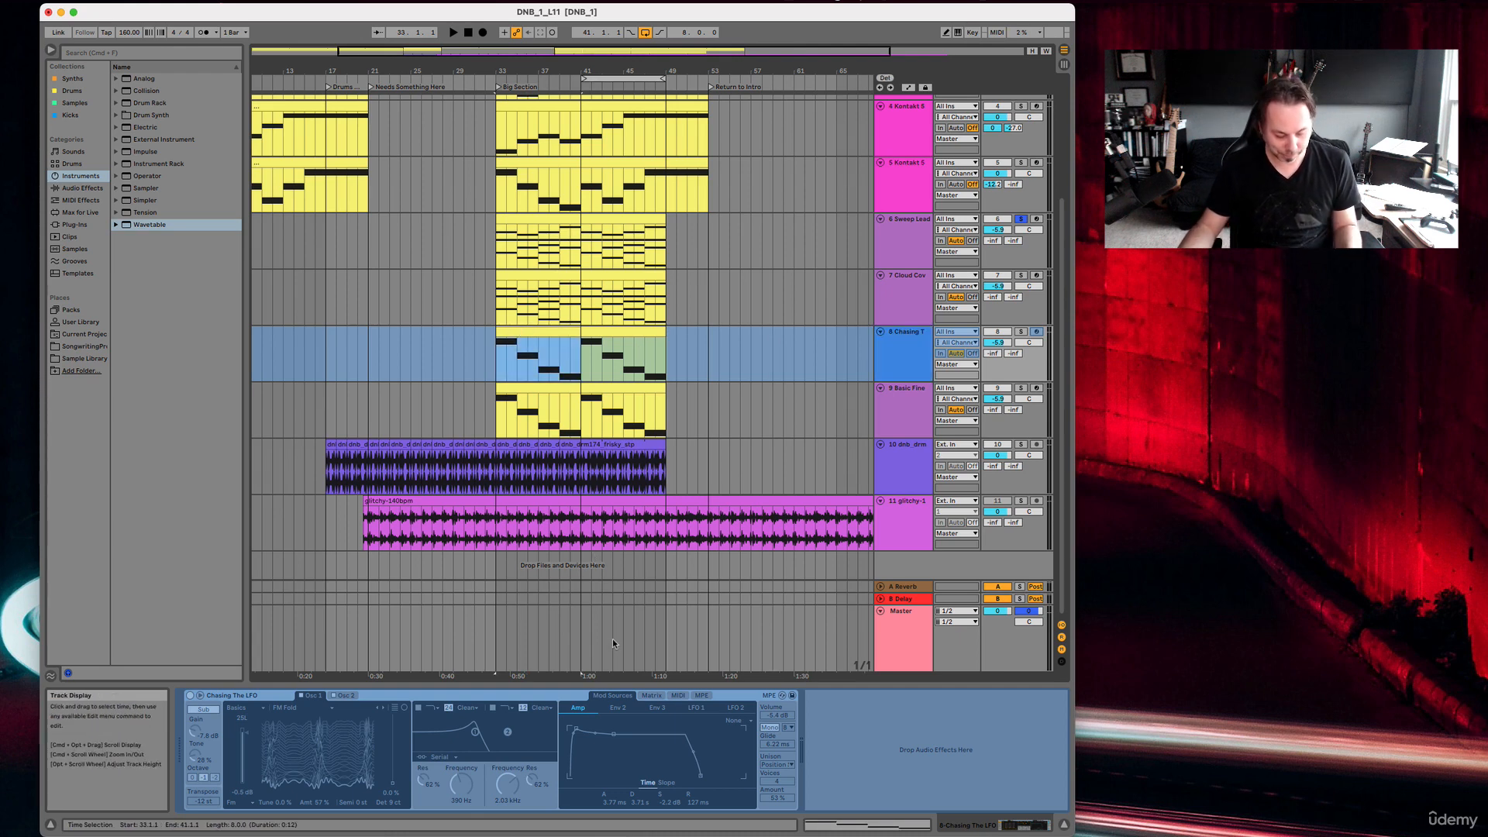
key("shift+Tab")
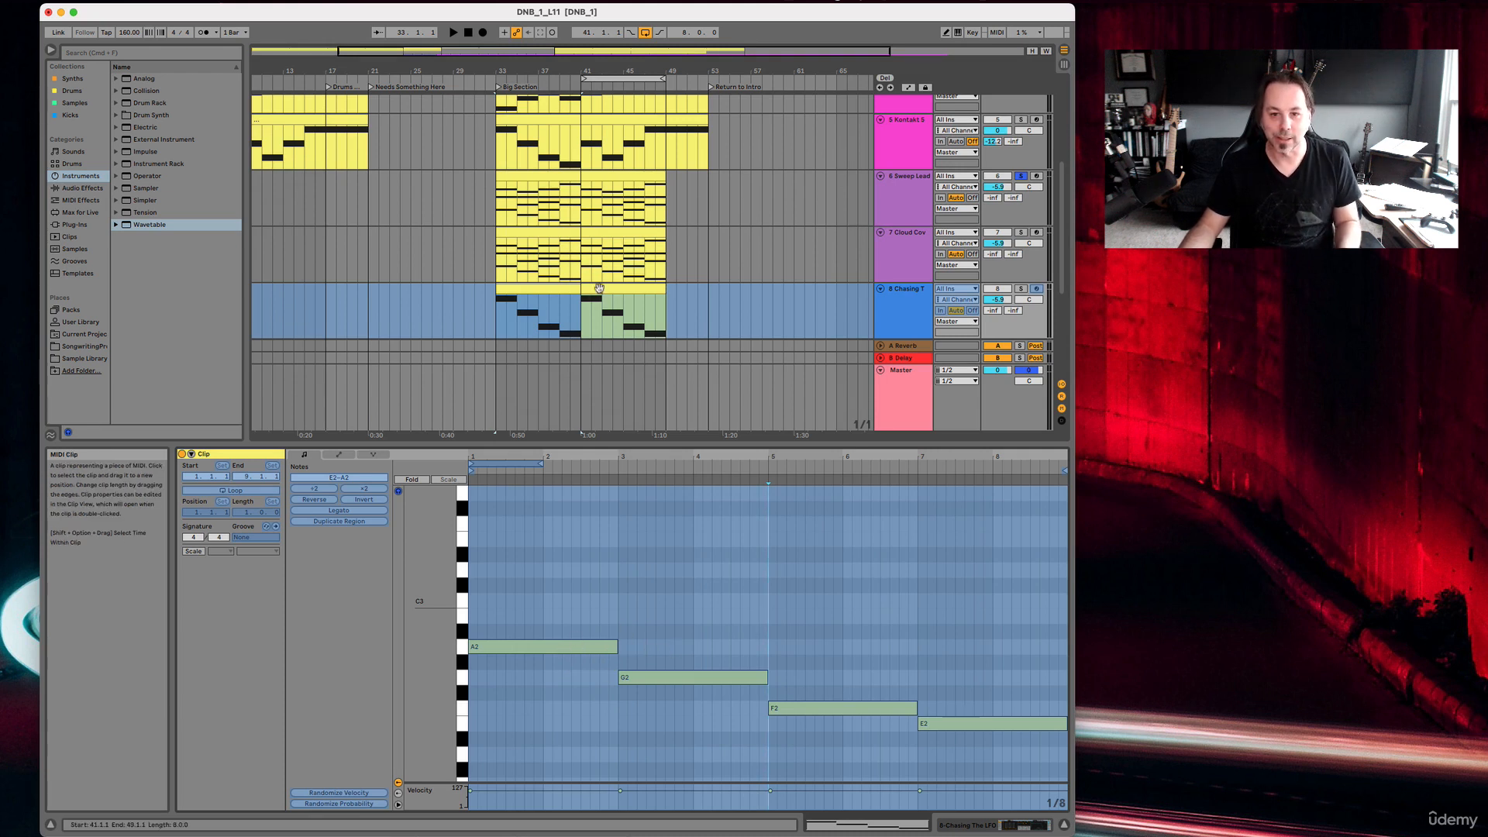
left_click(1021, 289)
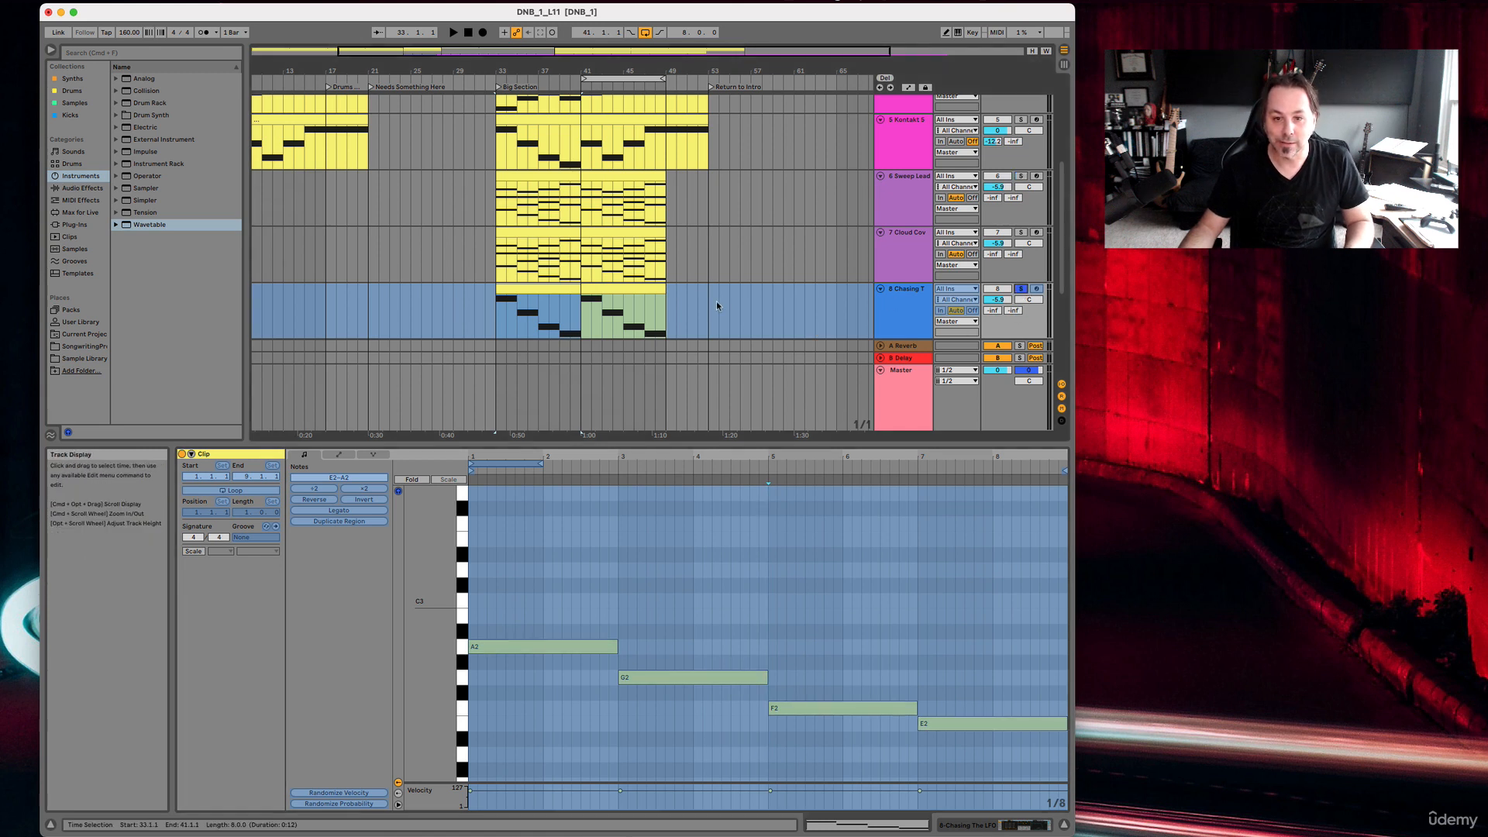
key("space")
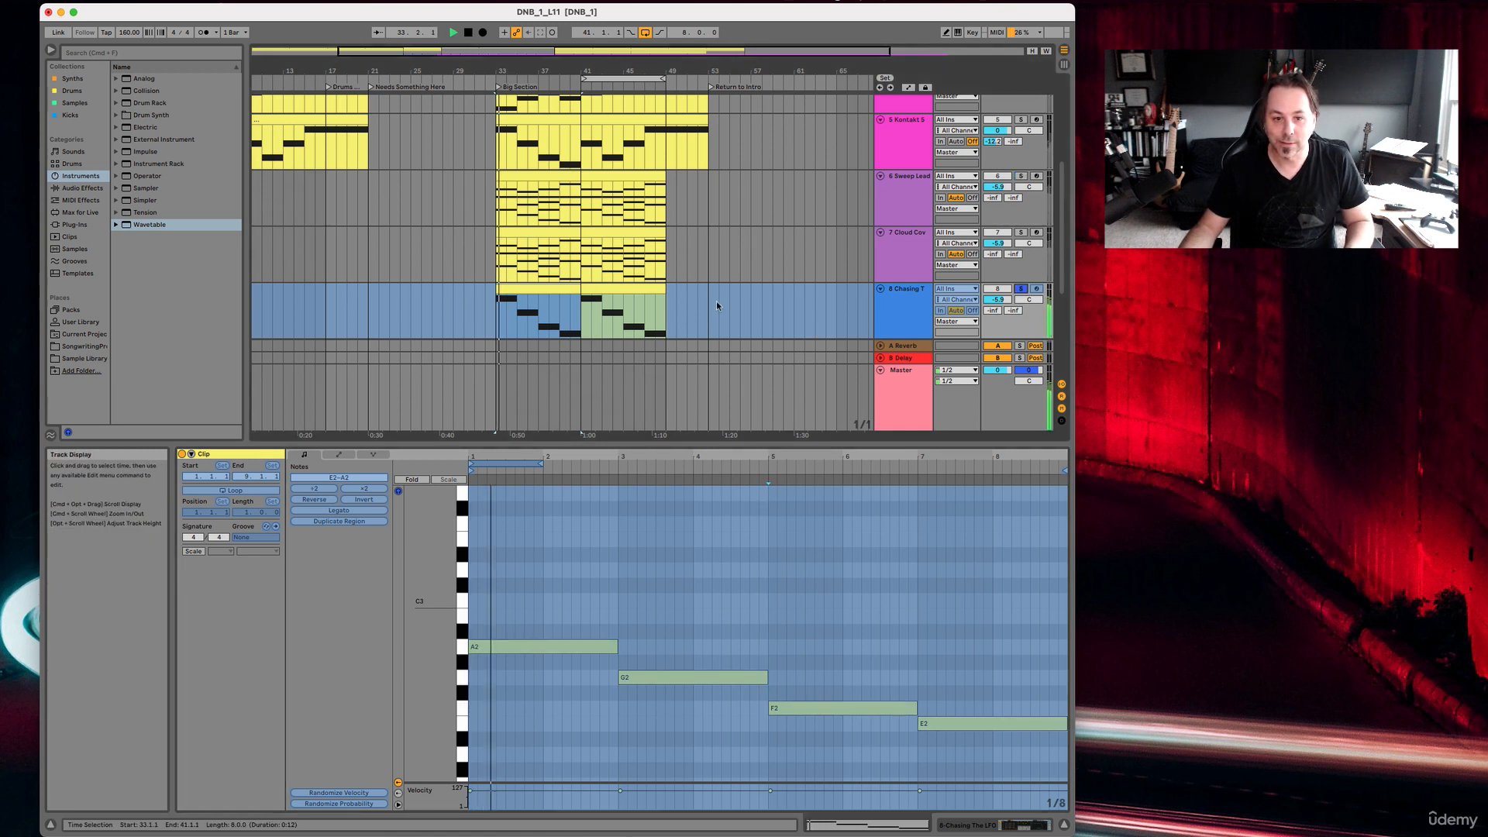
left_click(1021, 289)
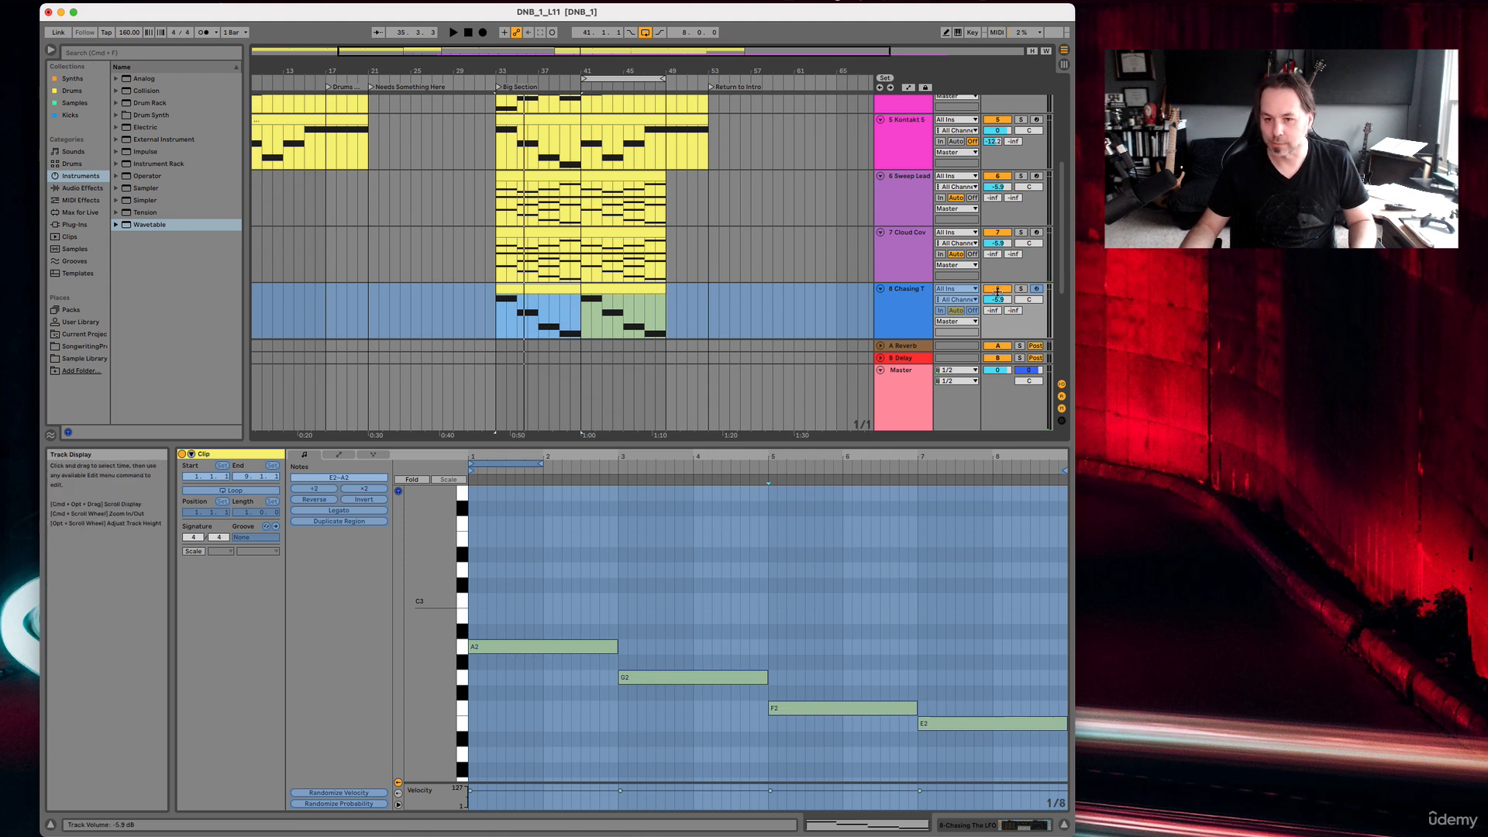
Unfreeze the Chasing The LFO track and try shifting the A2 note in its MIDI clip.
right_click(917, 306)
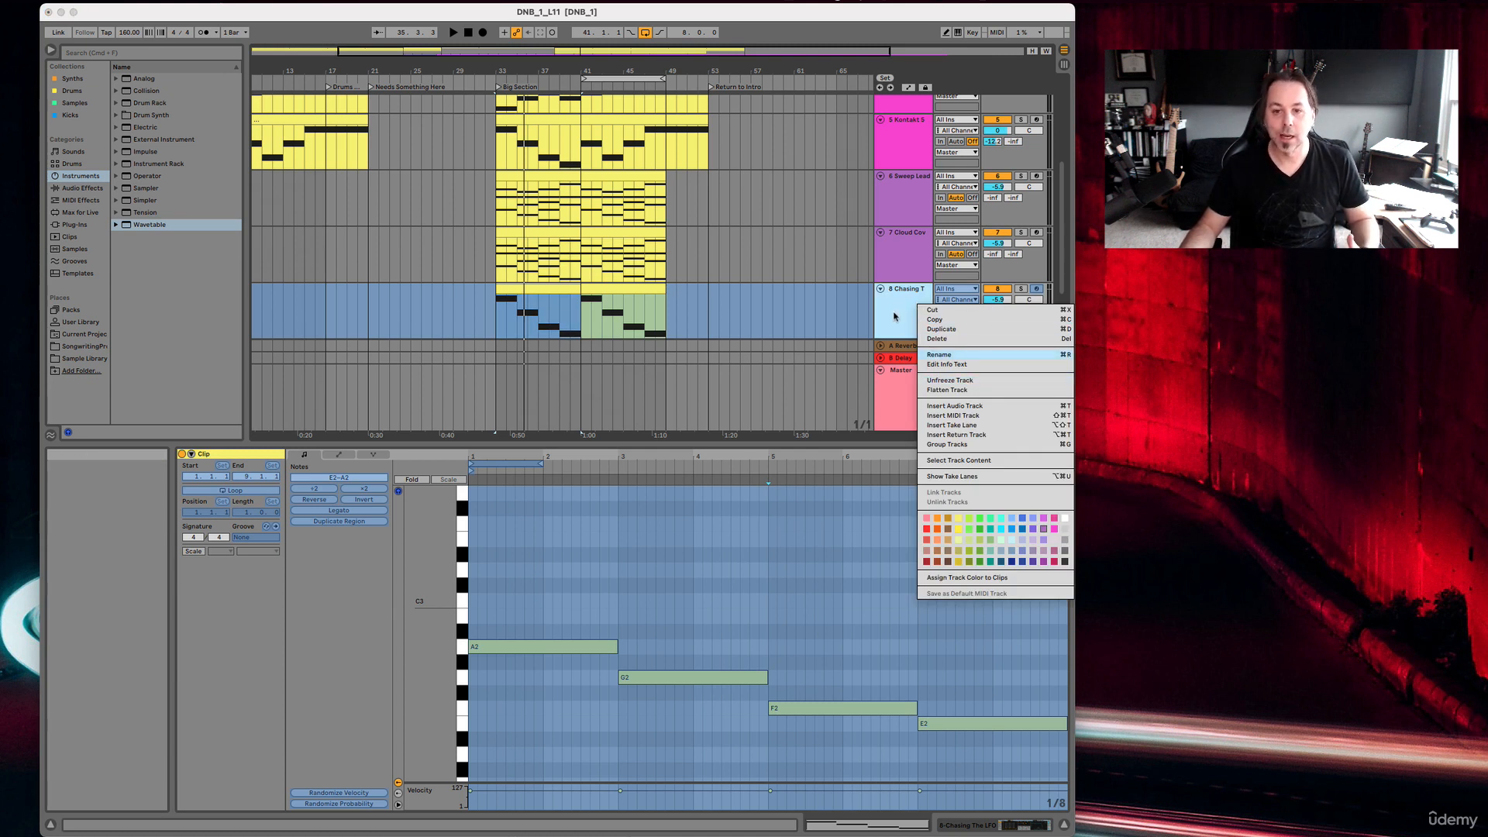
left_click(977, 381)
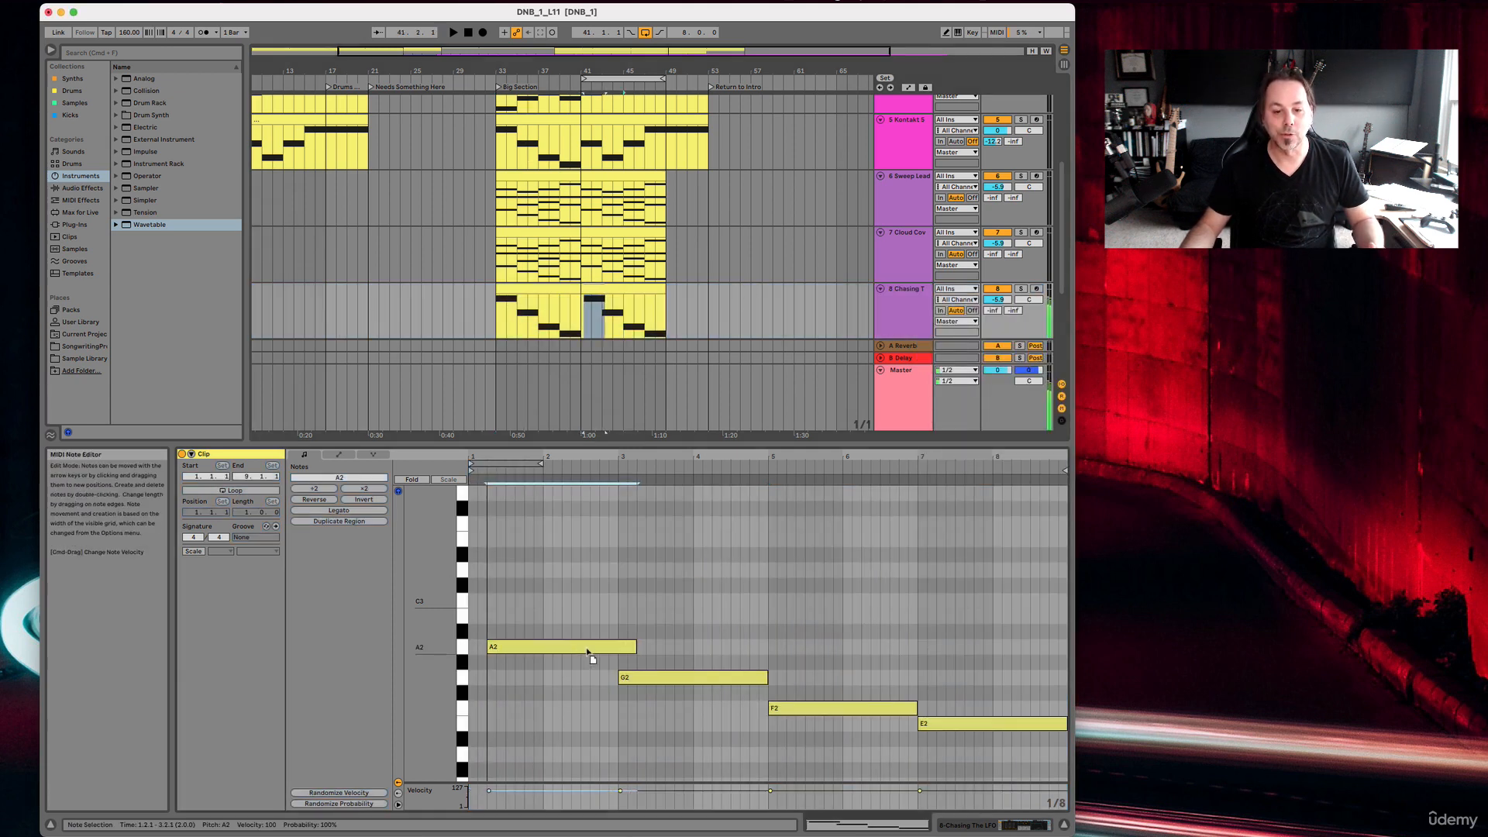
left_click(558, 645)
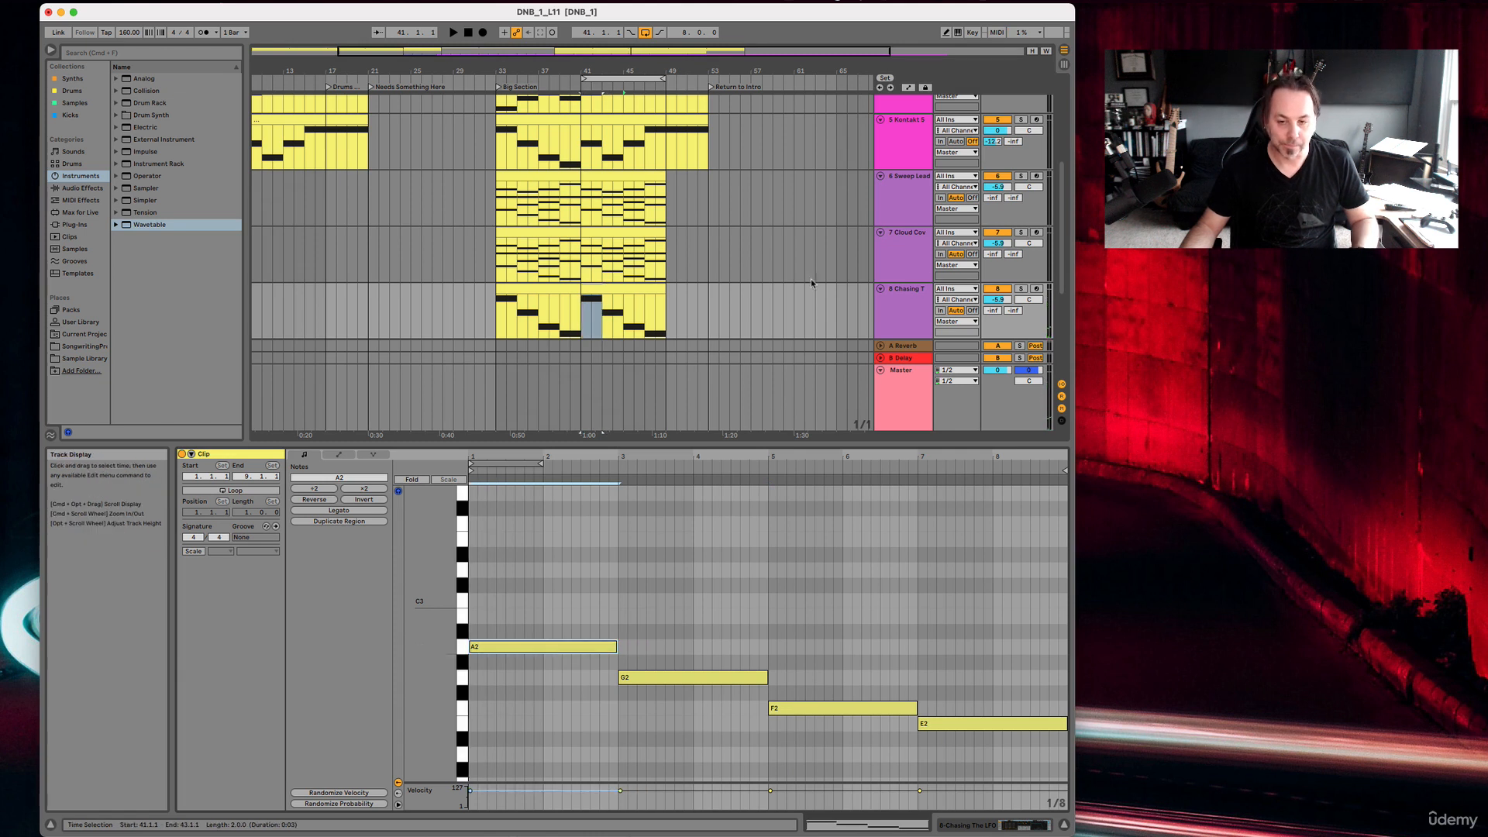
Freeze the Chasing The LFO track again and flatten it to audio.
left_click(899, 316)
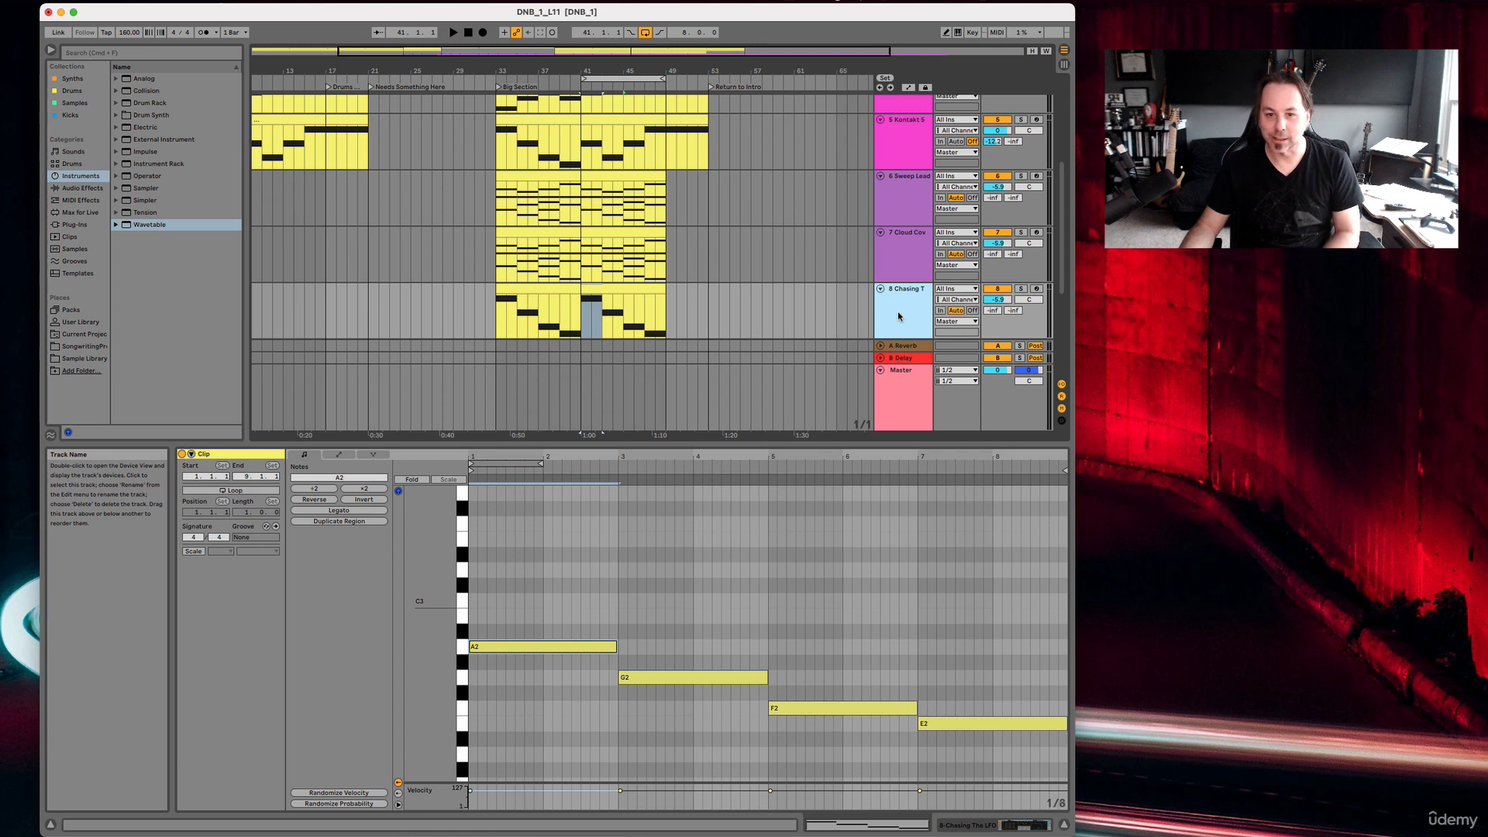
right_click(899, 316)
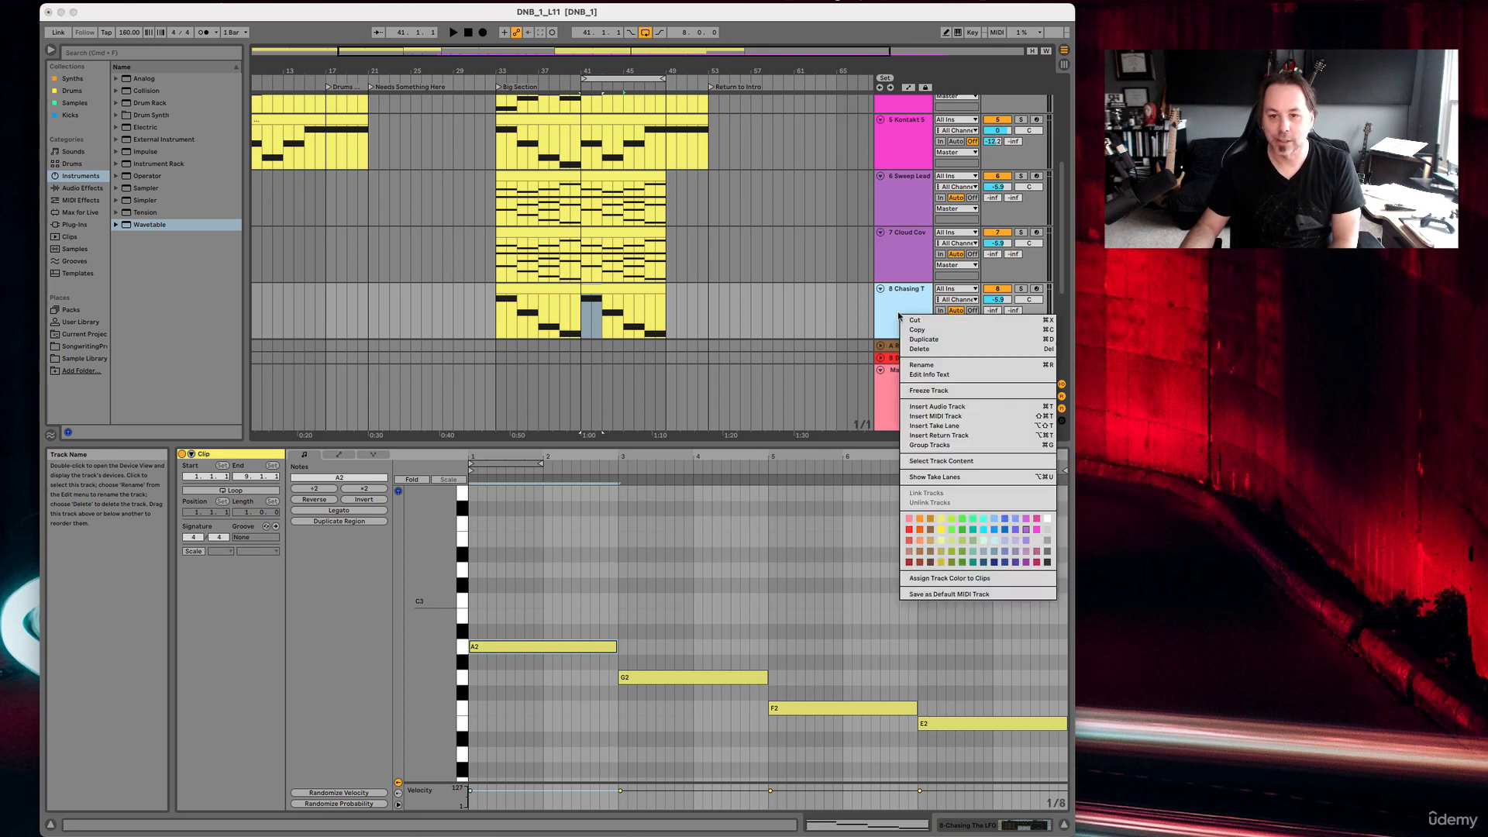
left_click(923, 392)
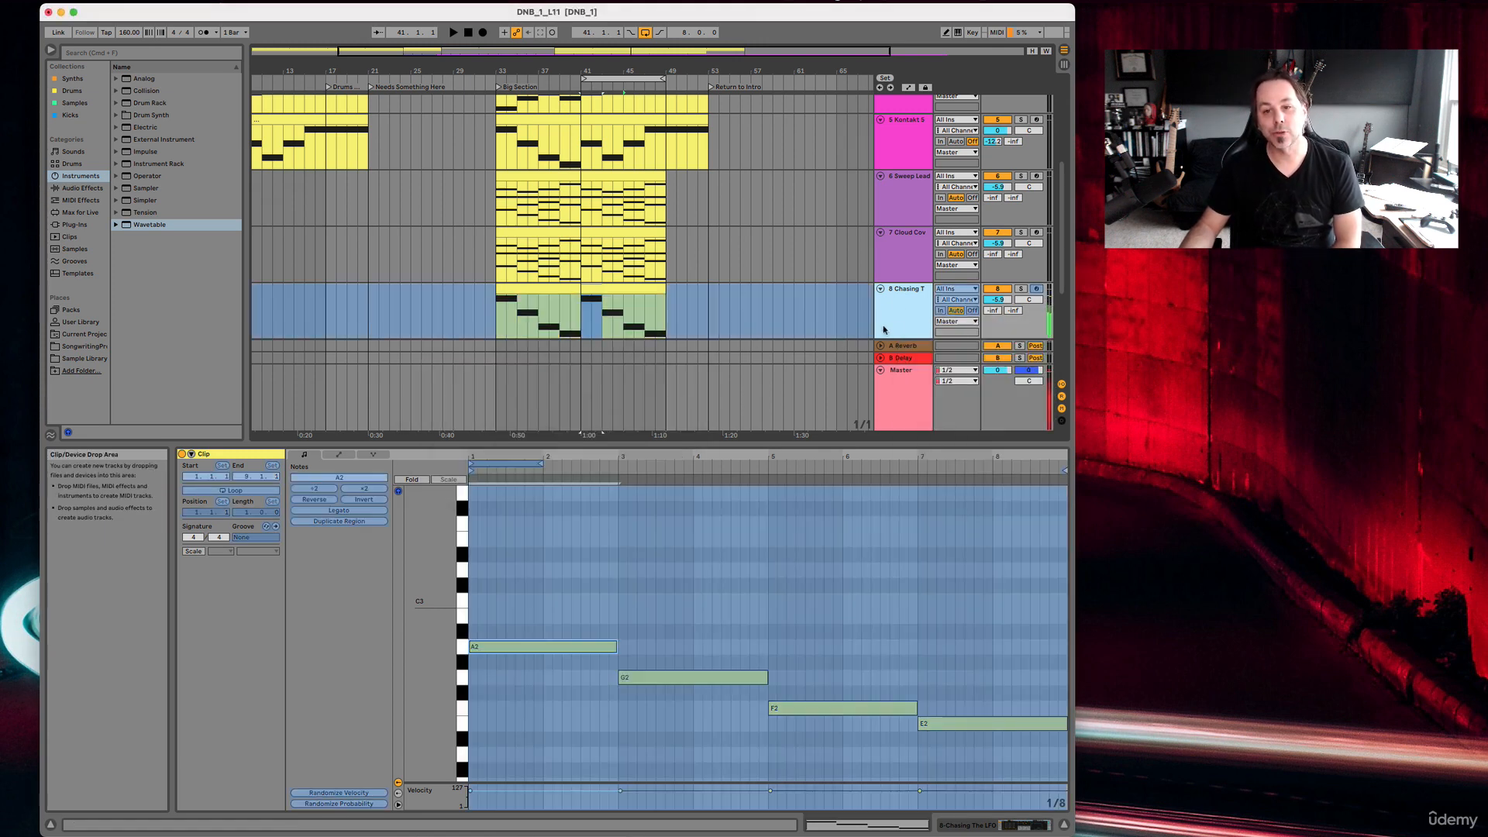
right_click(899, 316)
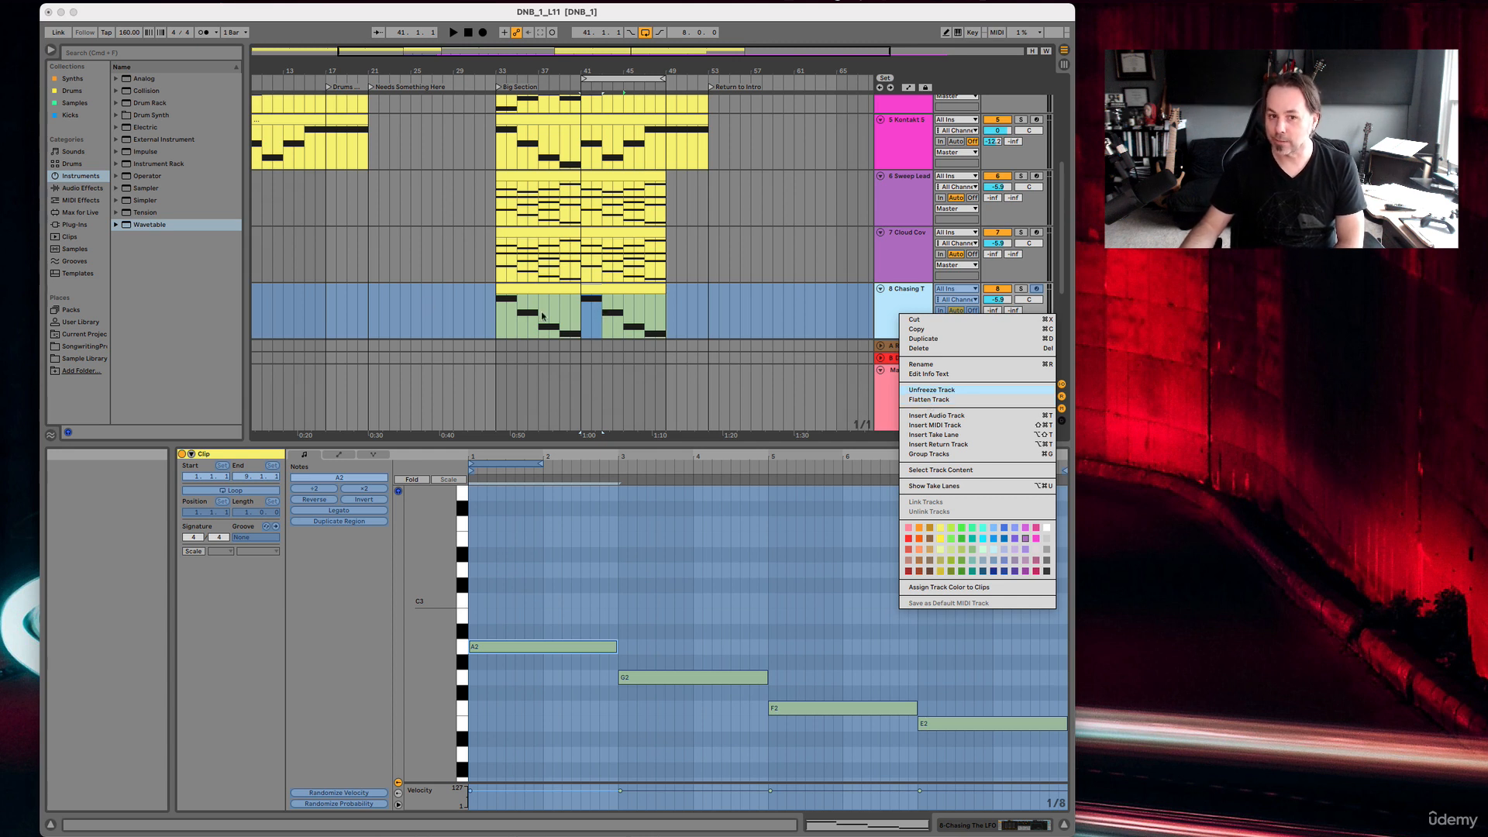
left_click(944, 401)
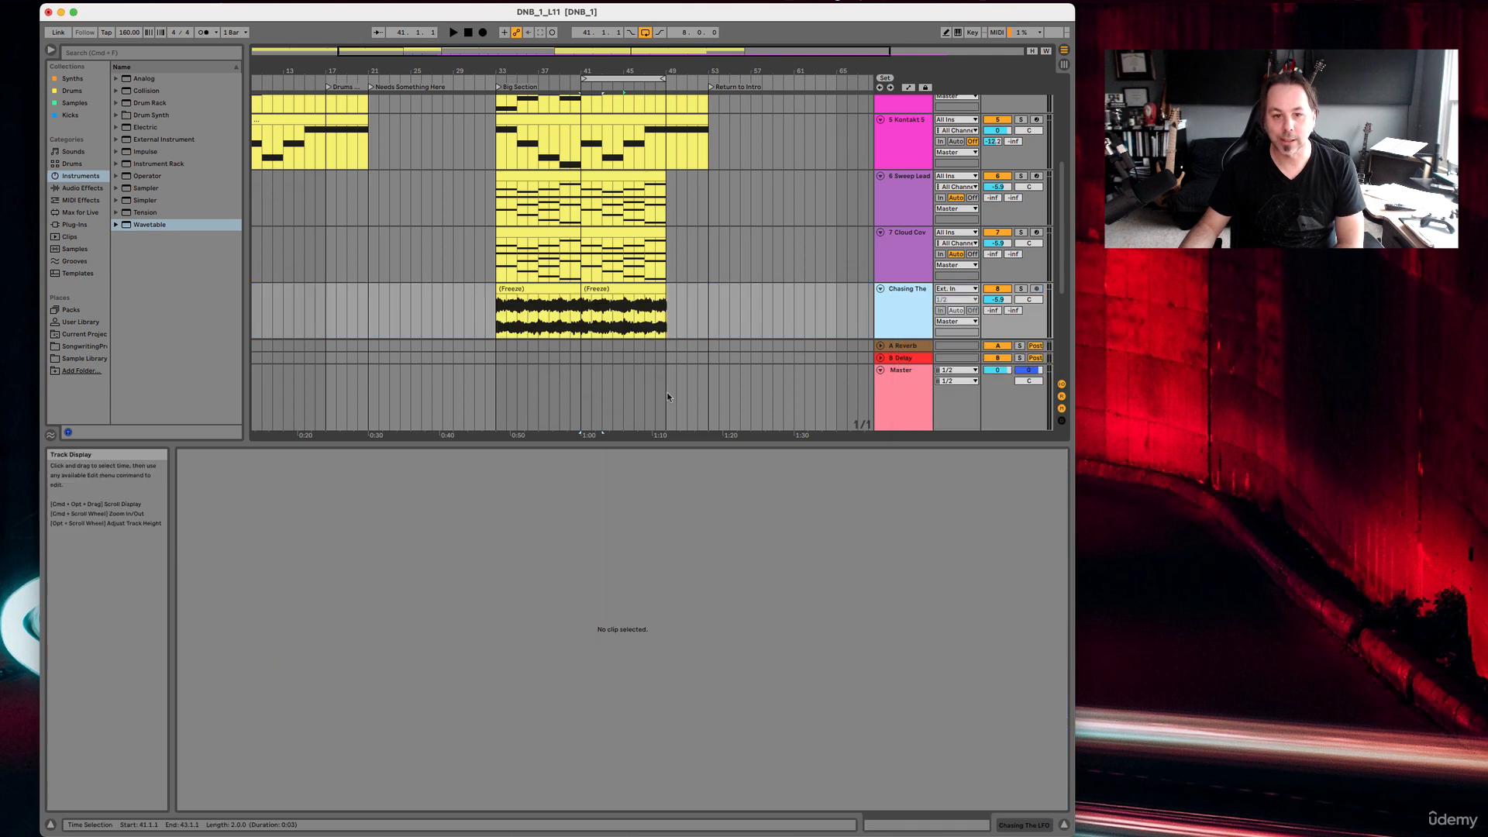
Open the first flattened Chasing The LFO clip and audition it with the track soloed.
left_click(530, 287)
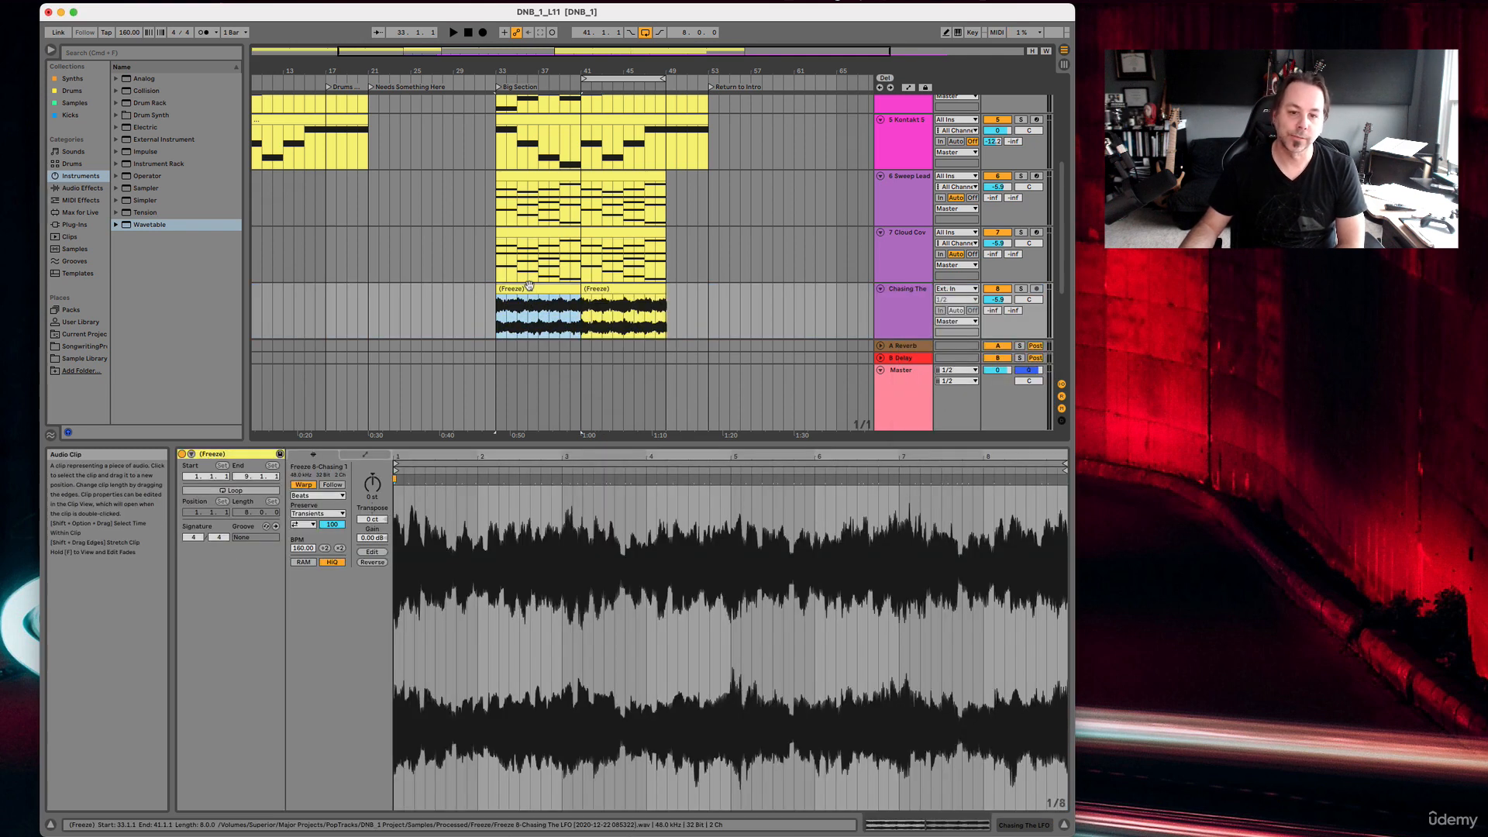
key("space")
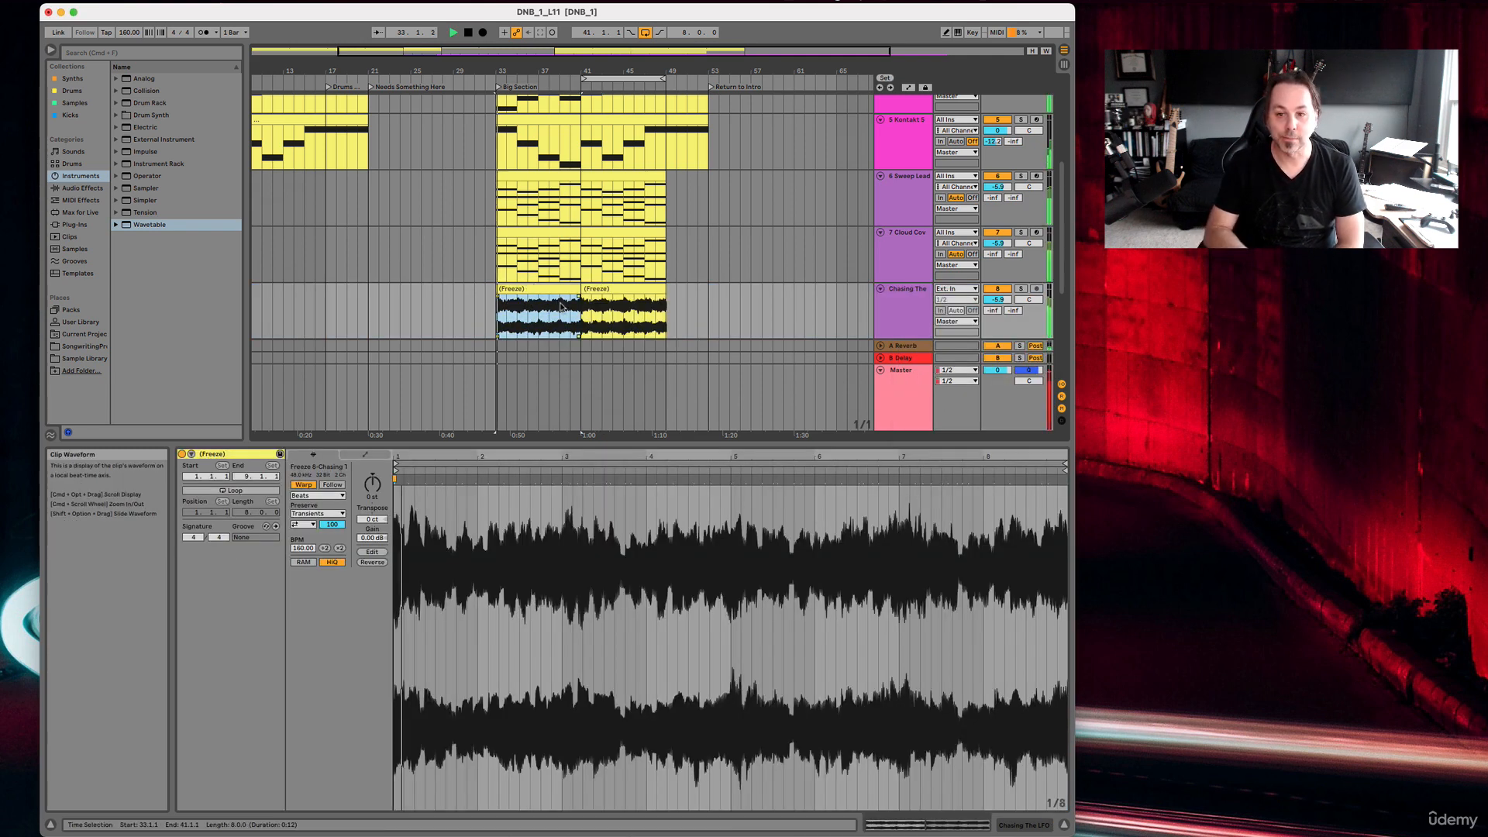
left_click(1021, 288)
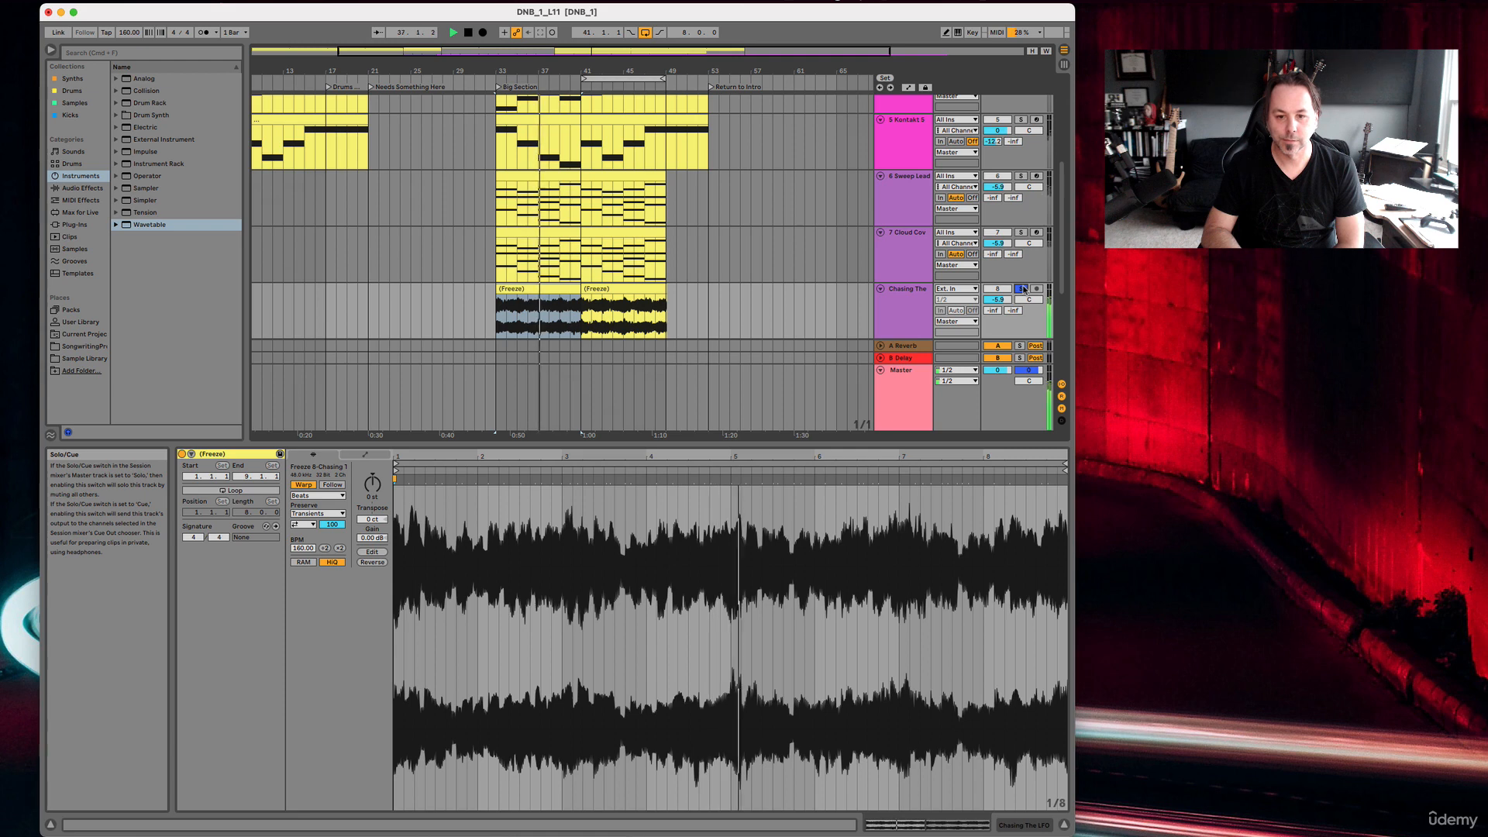
key("space")
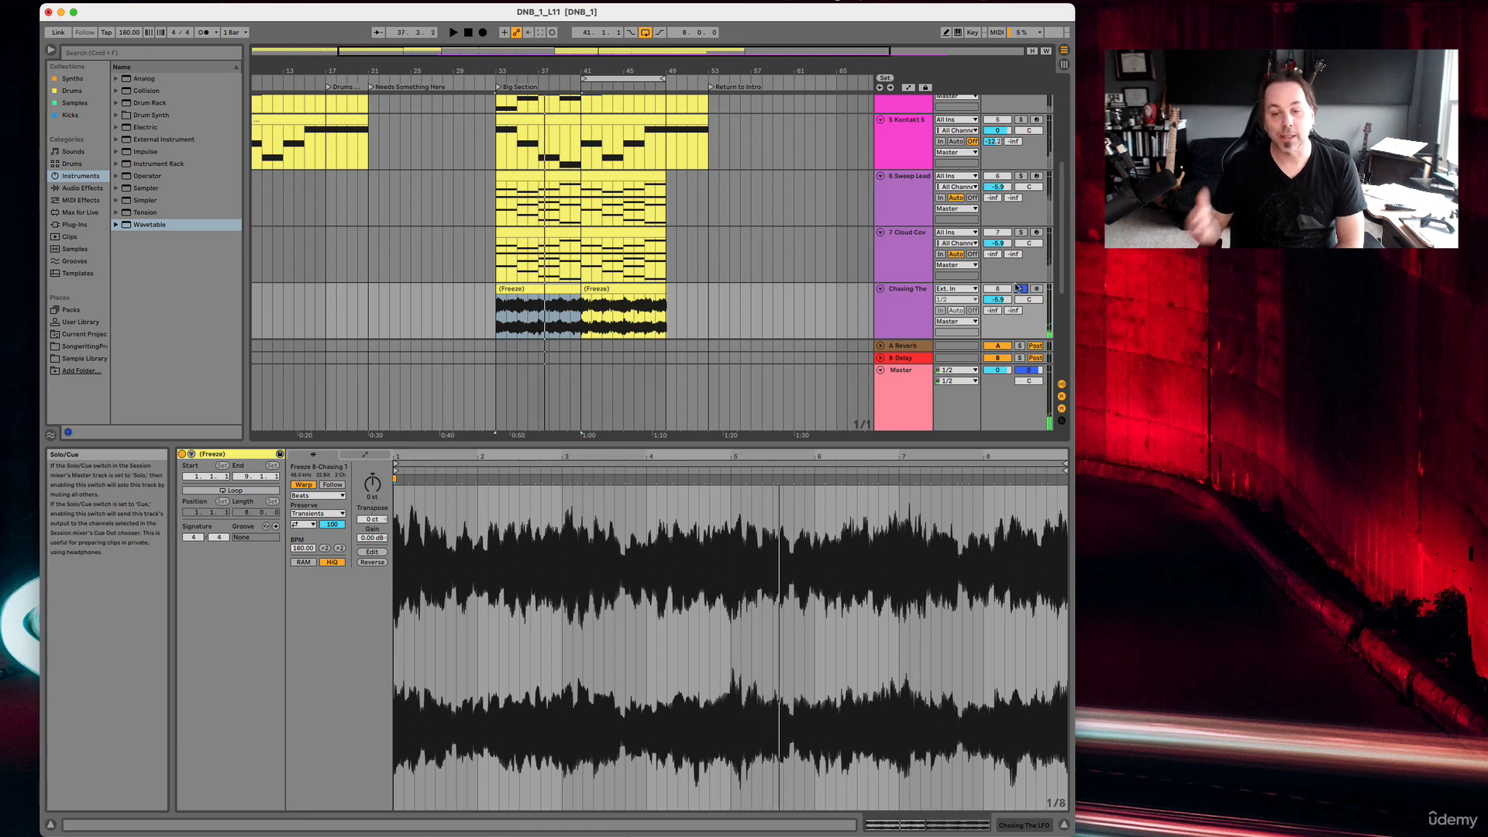
Select the second flattened clip, check the Chasing The LFO track's device chain and release the track's solo.
left_click(624, 292)
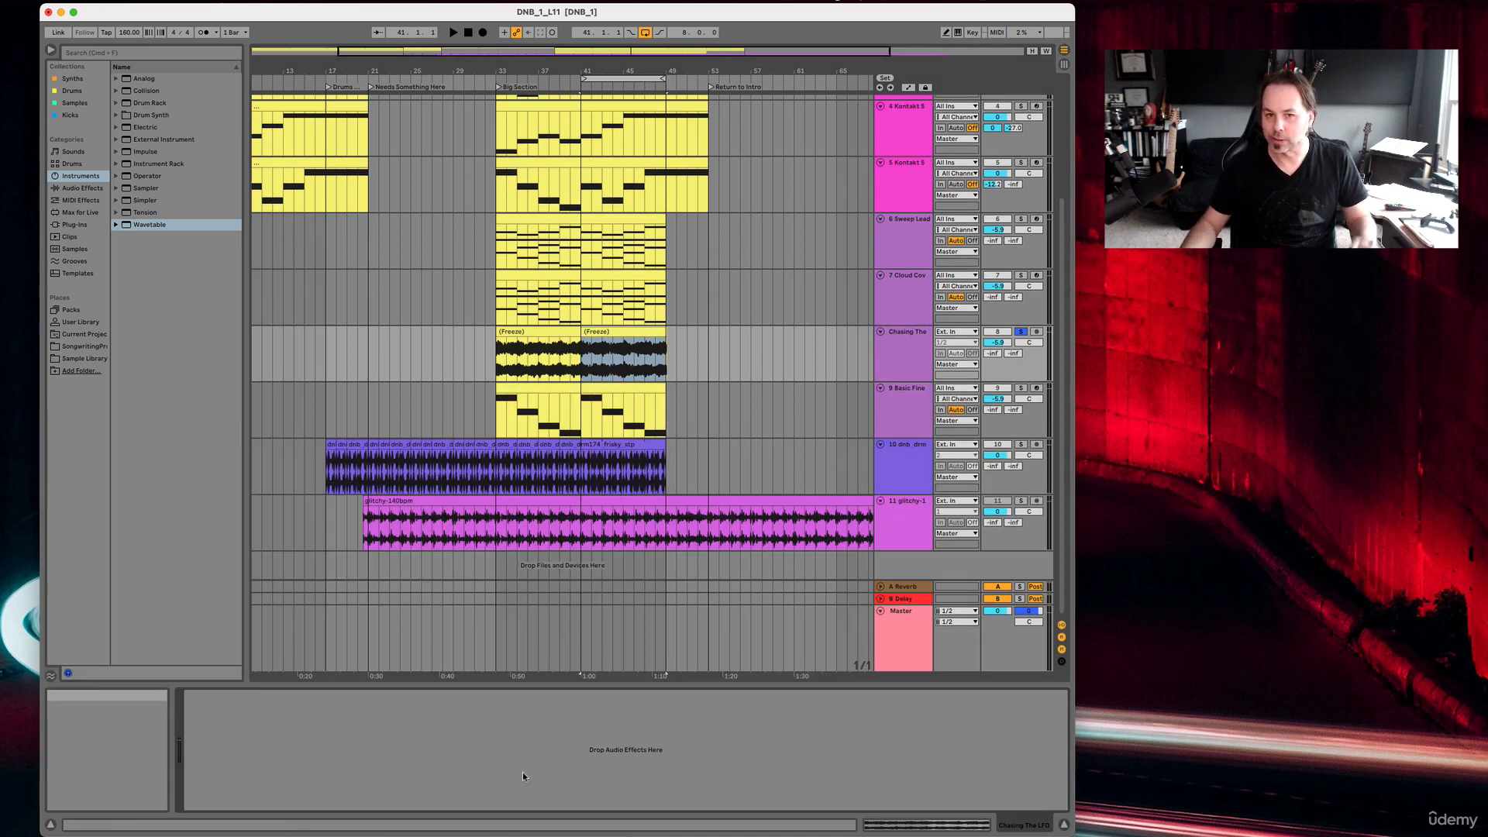
left_click(911, 364)
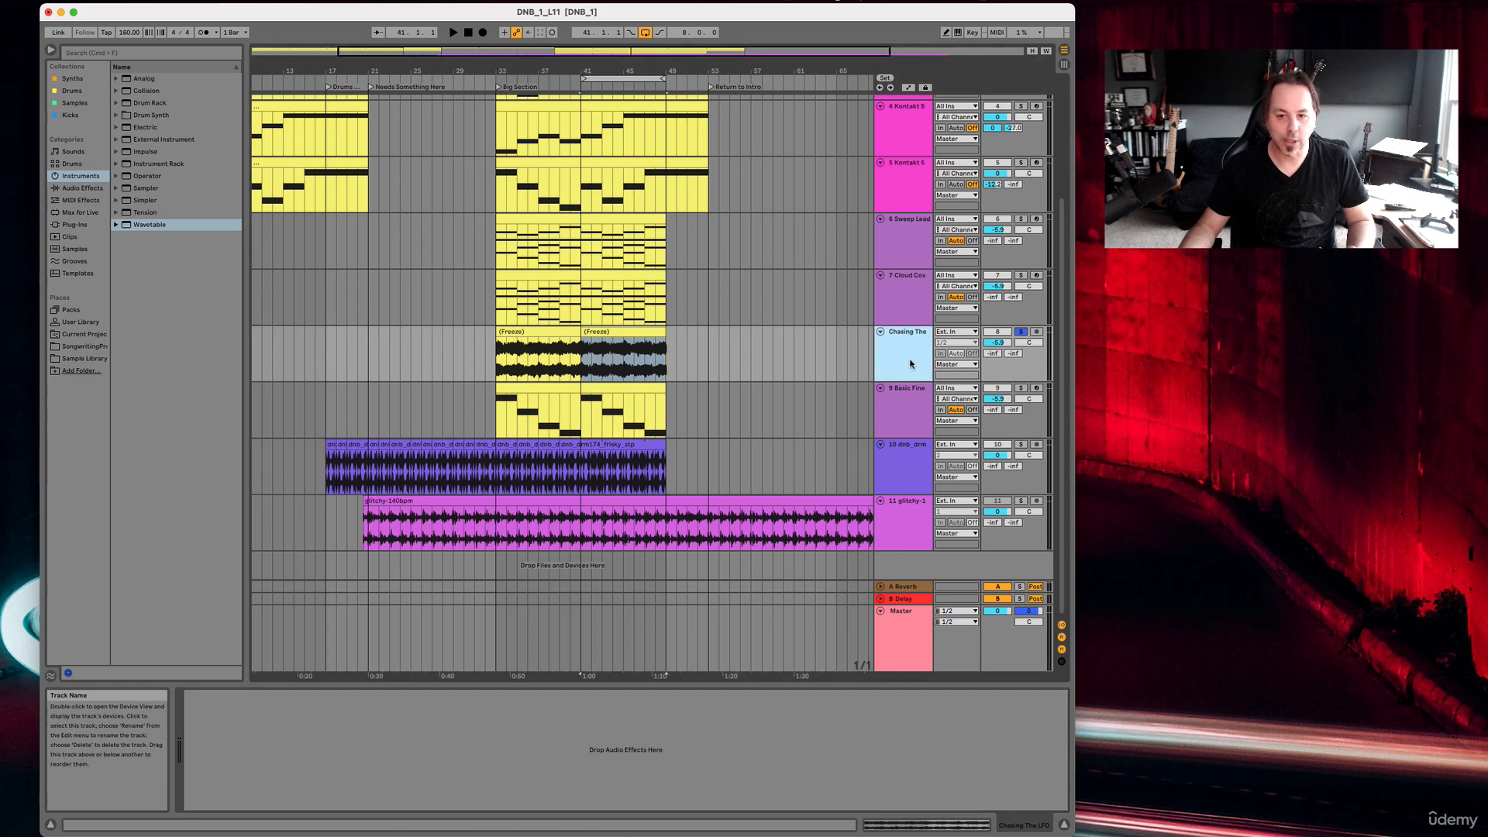
left_click(1020, 331)
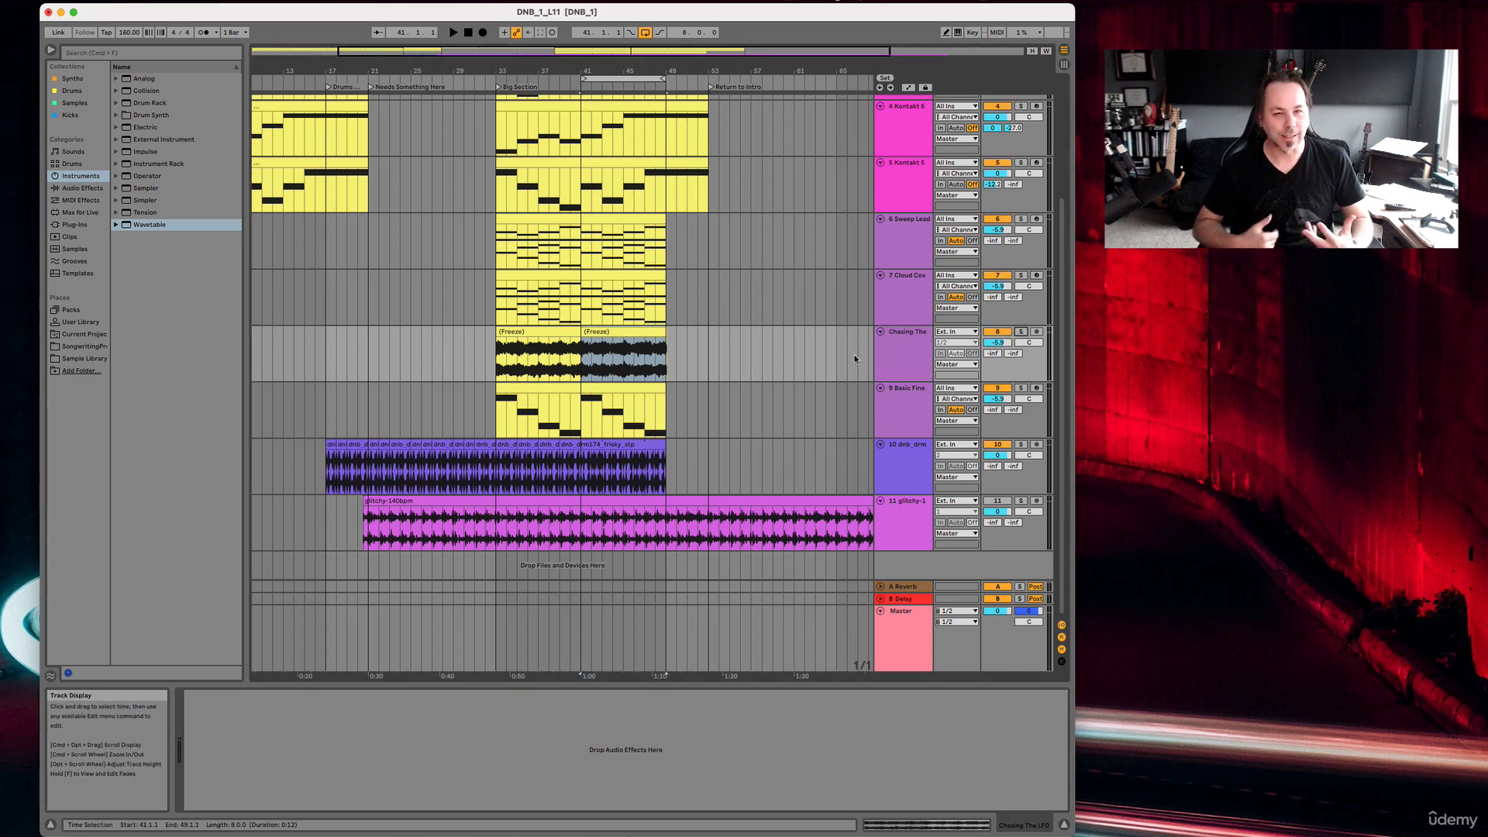